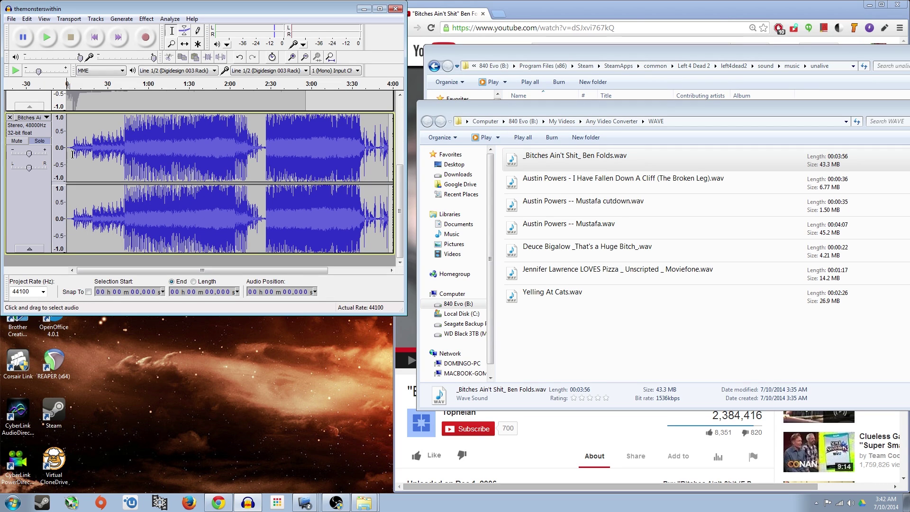
Zoom into the waveform and play the song from about 3.6, 19 and 5.5 seconds
scroll(71, 158, "up", 3)
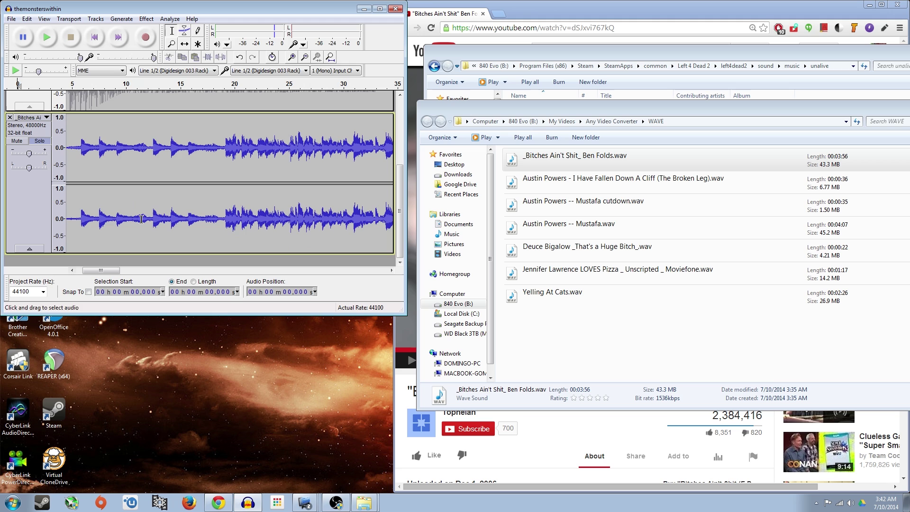
left_click_drag(95, 270, 89, 271)
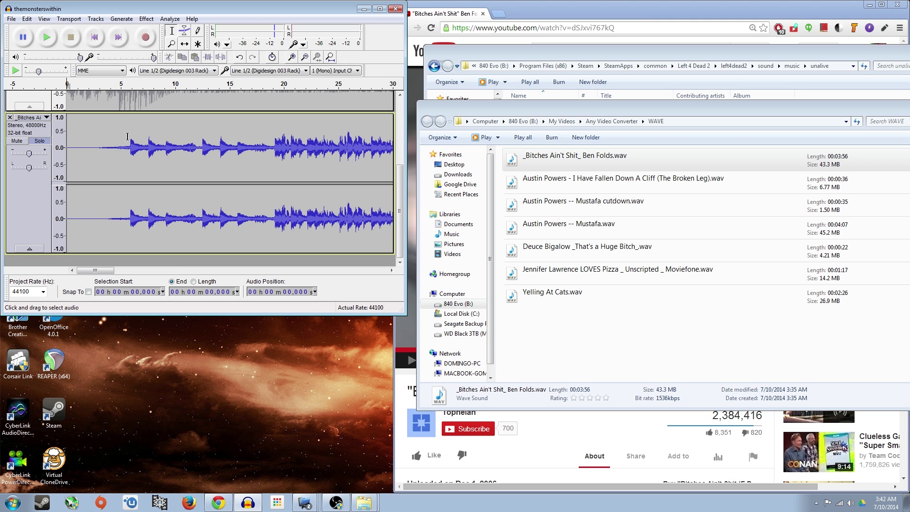
left_click(105, 140)
key("space")
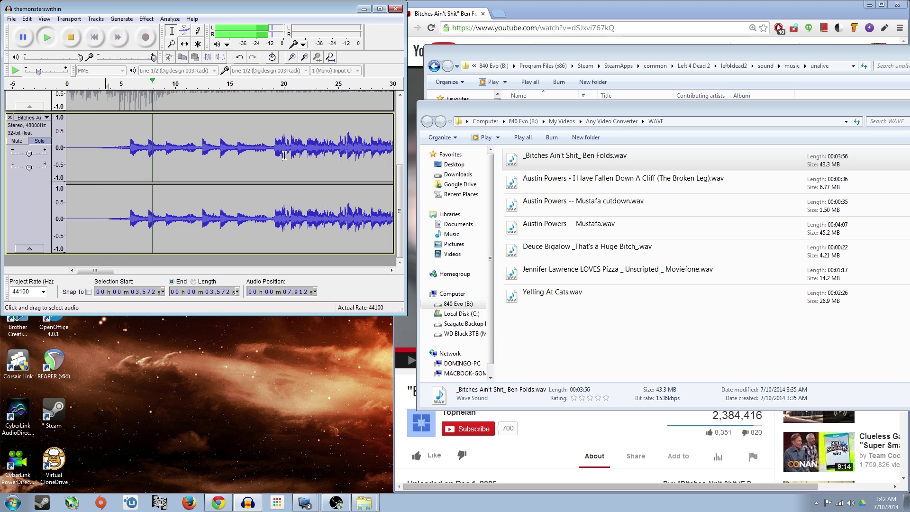
key("space")
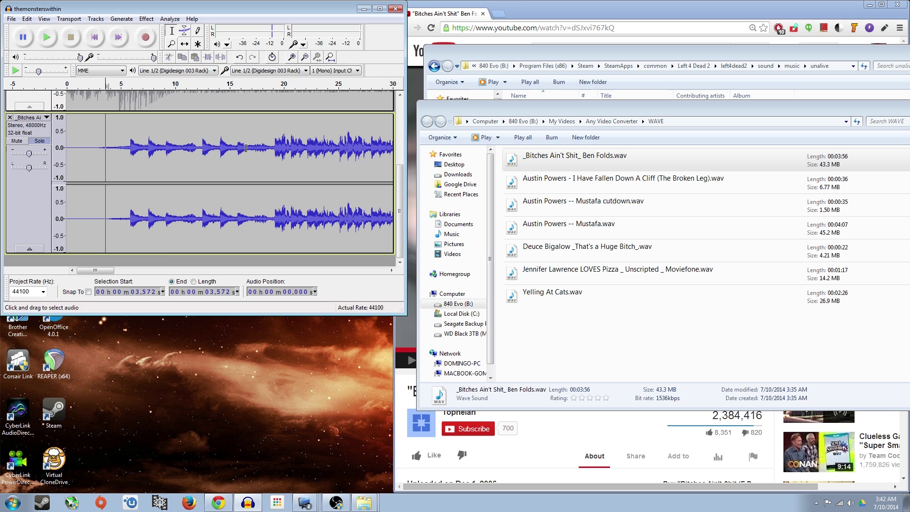
left_click(274, 143)
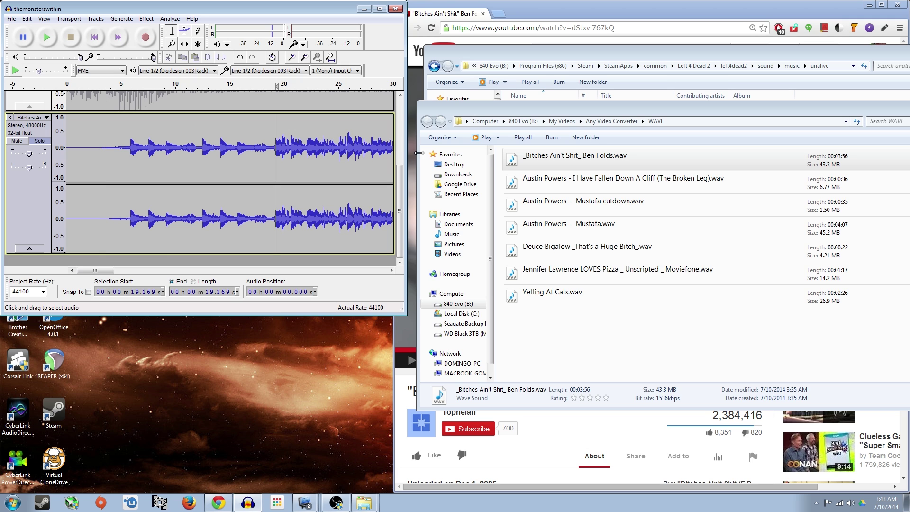
left_click(273, 138)
key("space")
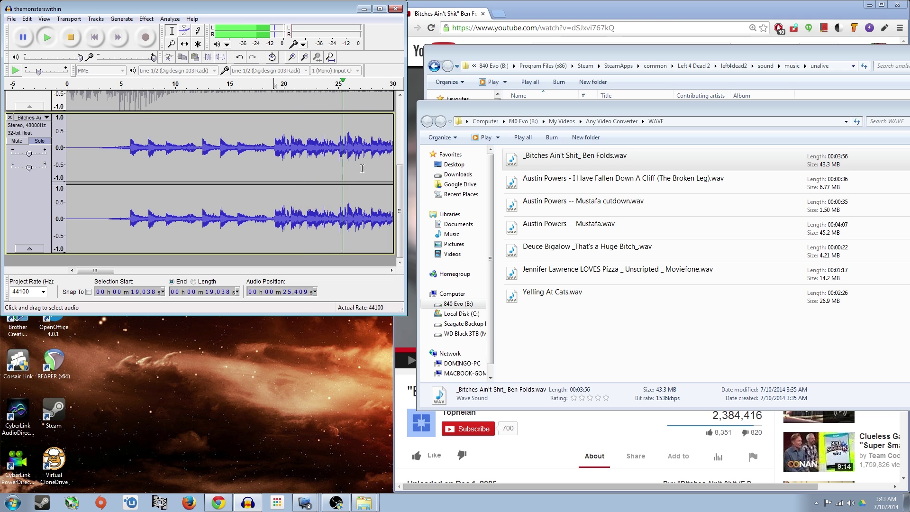
key("space")
left_click(126, 141)
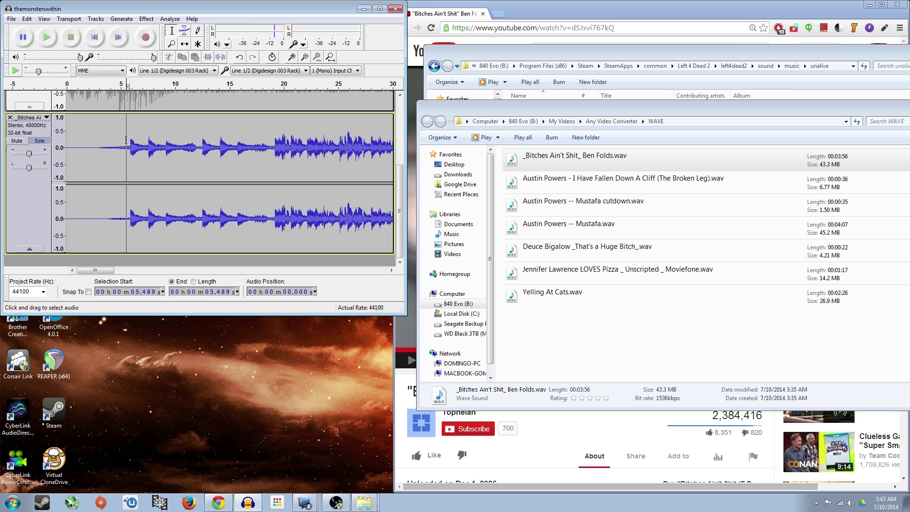
key("space")
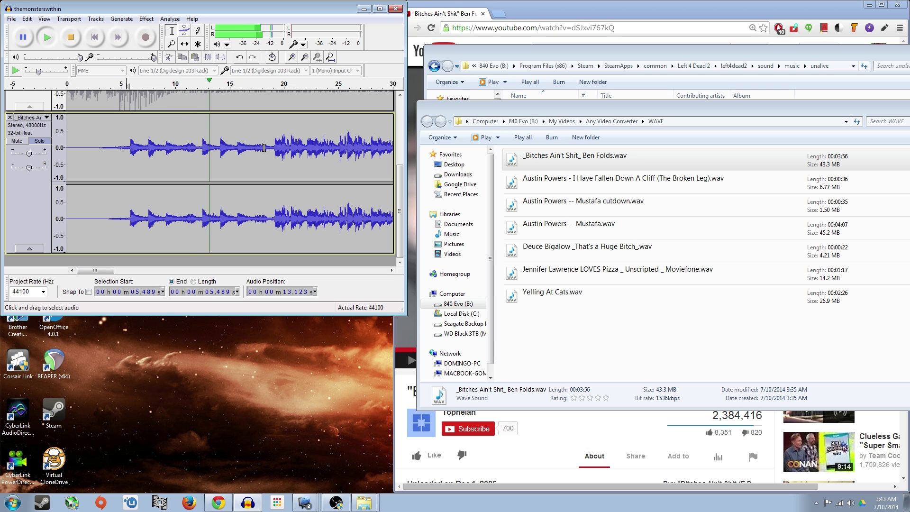
key("space")
Pinpoint where the music starts, settling the cursor at 5.903 seconds
left_click(118, 143)
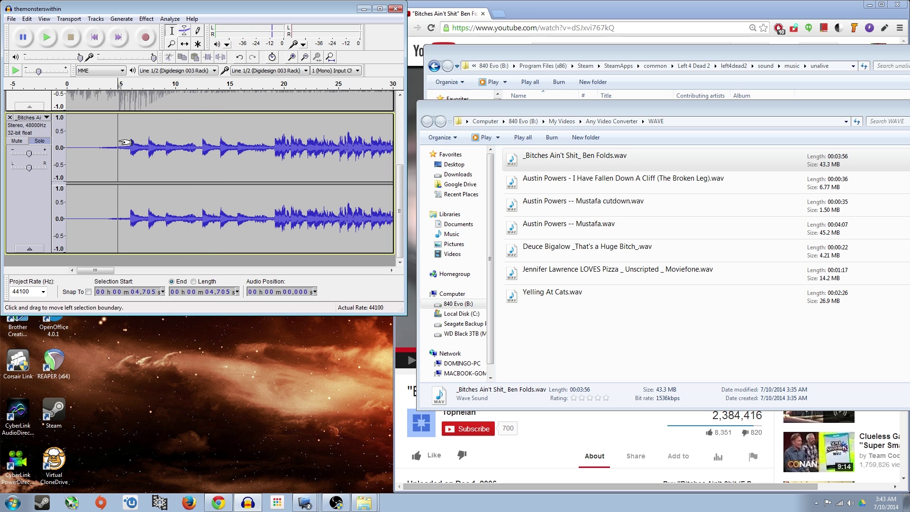
left_click(129, 144)
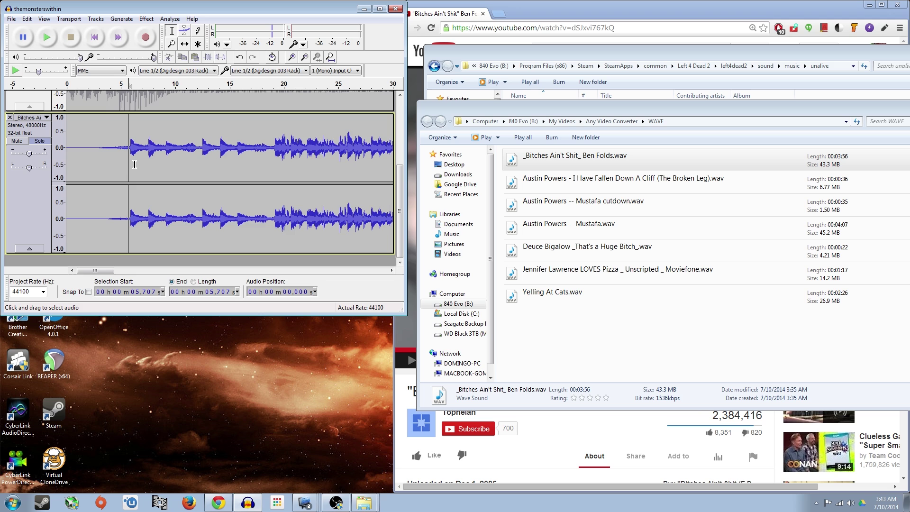
scroll(134, 165, "up", 3)
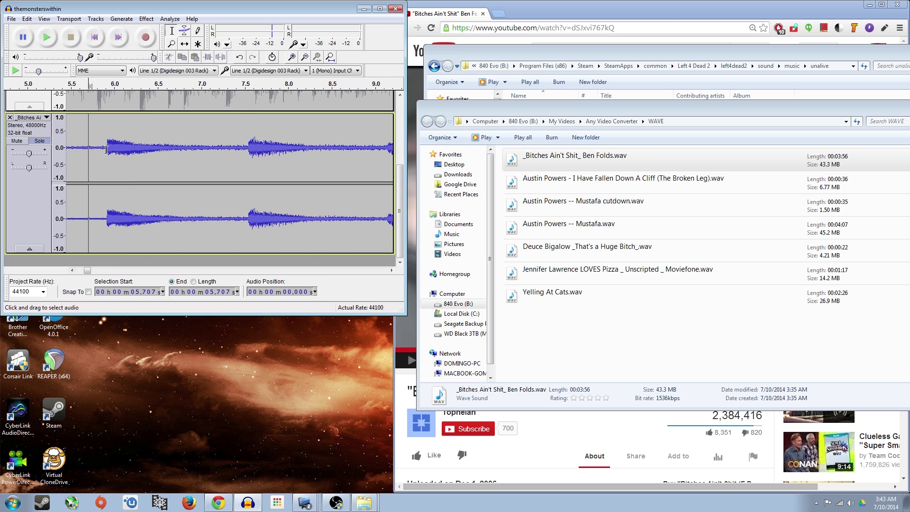
left_click(105, 147)
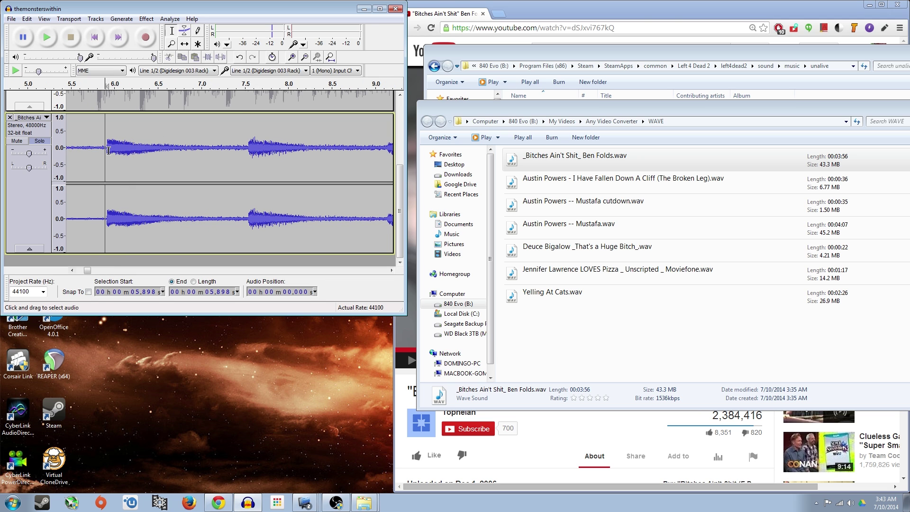
scroll(107, 150, "up", 1)
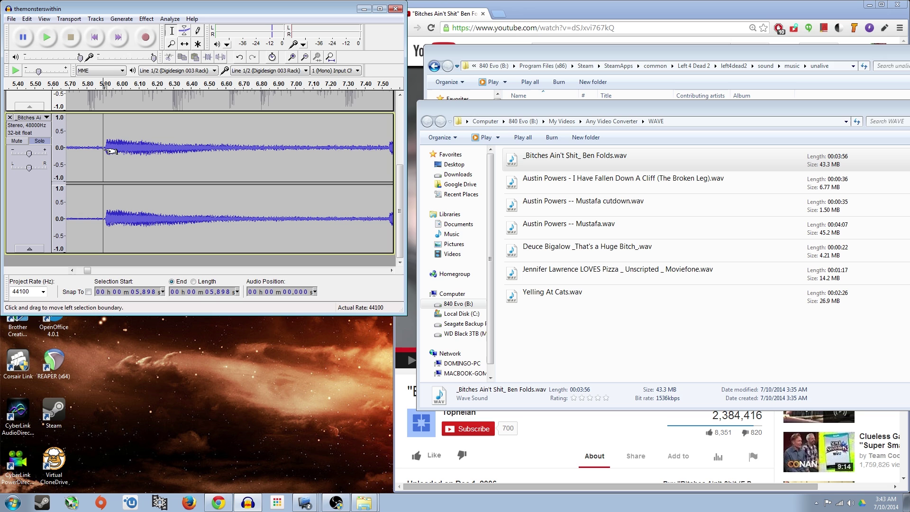
left_click_drag(107, 148, 102, 146)
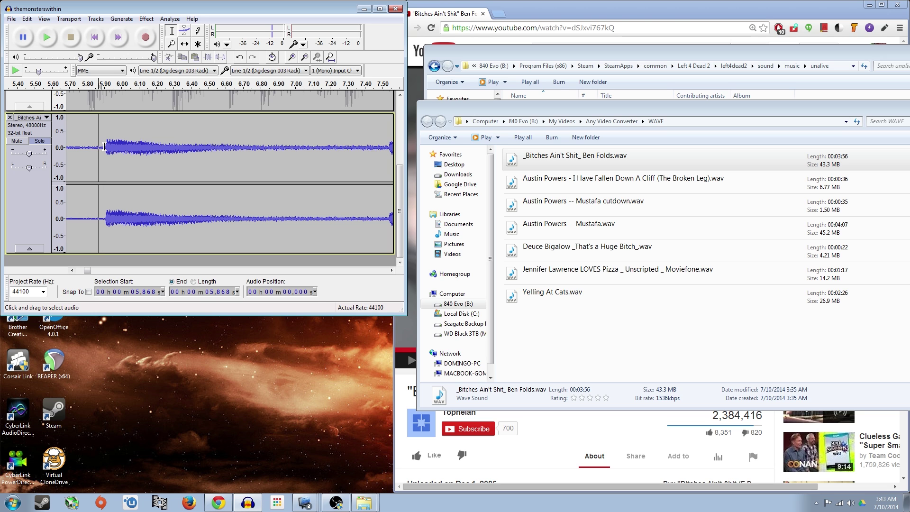
left_click(104, 147)
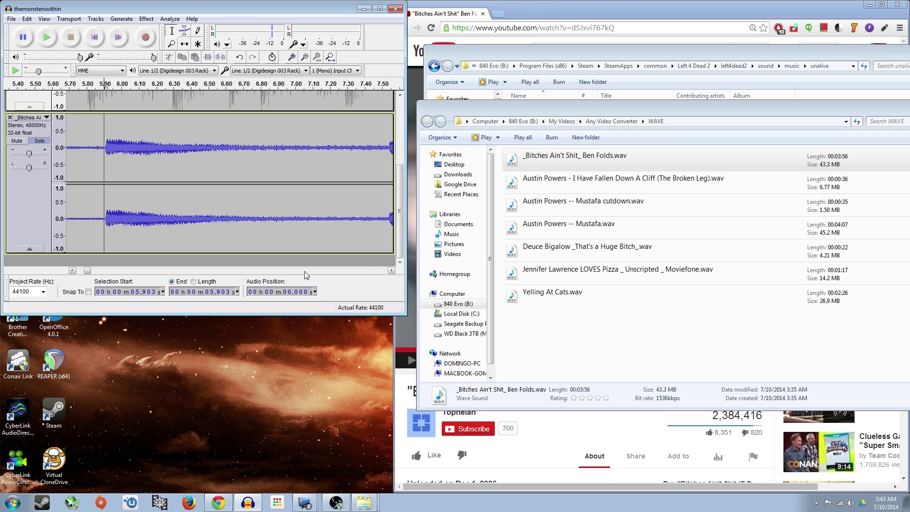
Select 0 to 5.903 seconds, delete it, and play the trimmed song to check
scroll(65, 260, "down", 3)
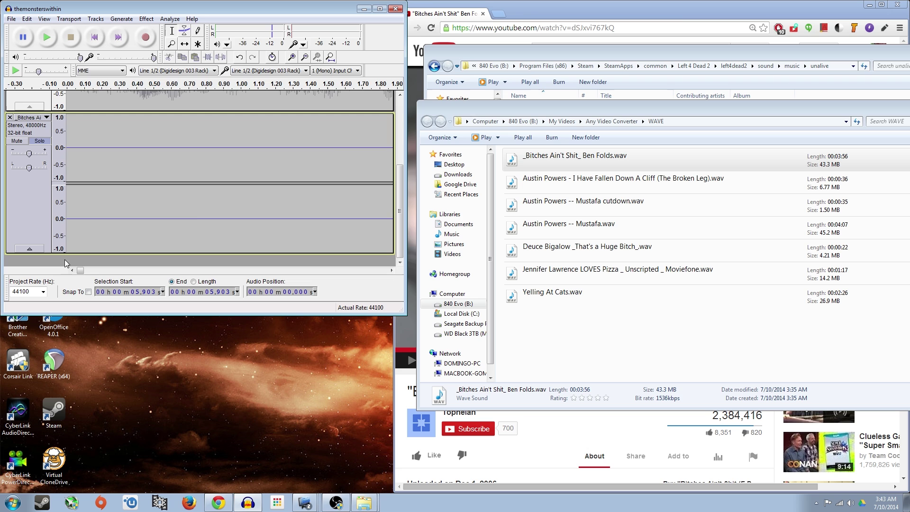
scroll(181, 218, "down", 1)
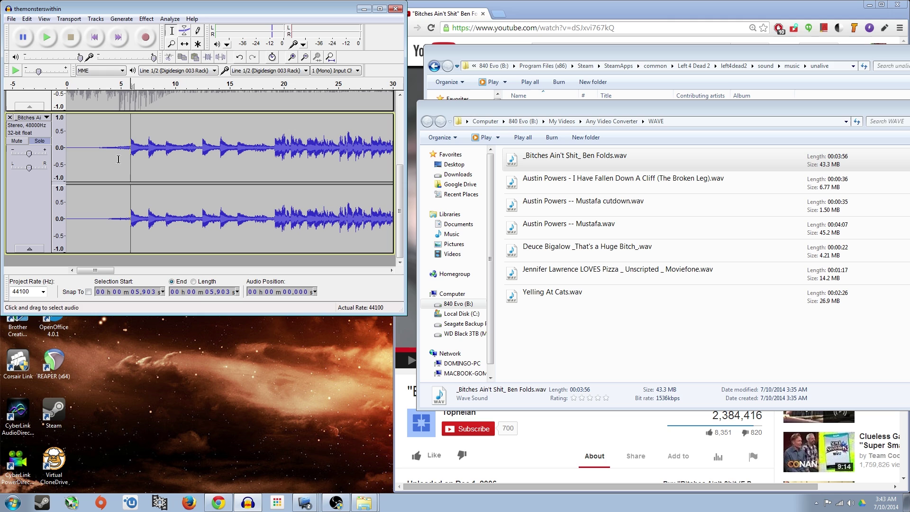
left_click_drag(134, 161, 66, 165)
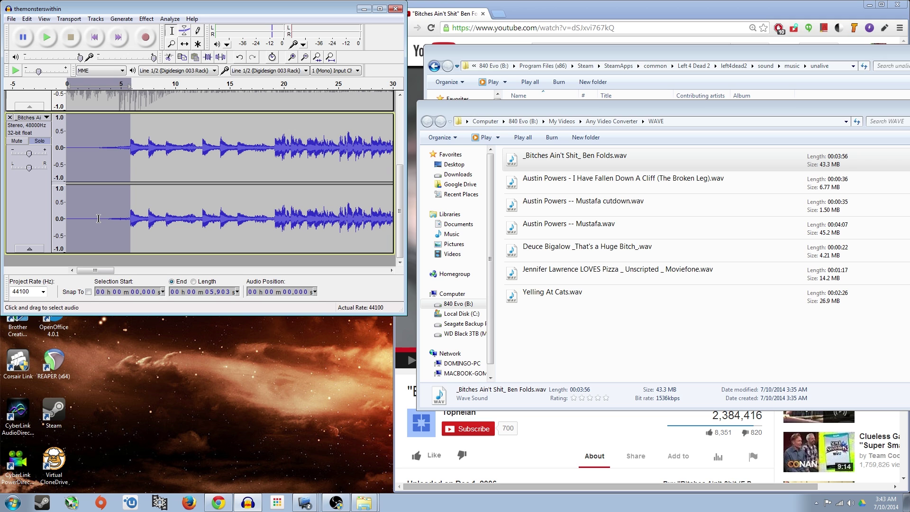
key("Delete")
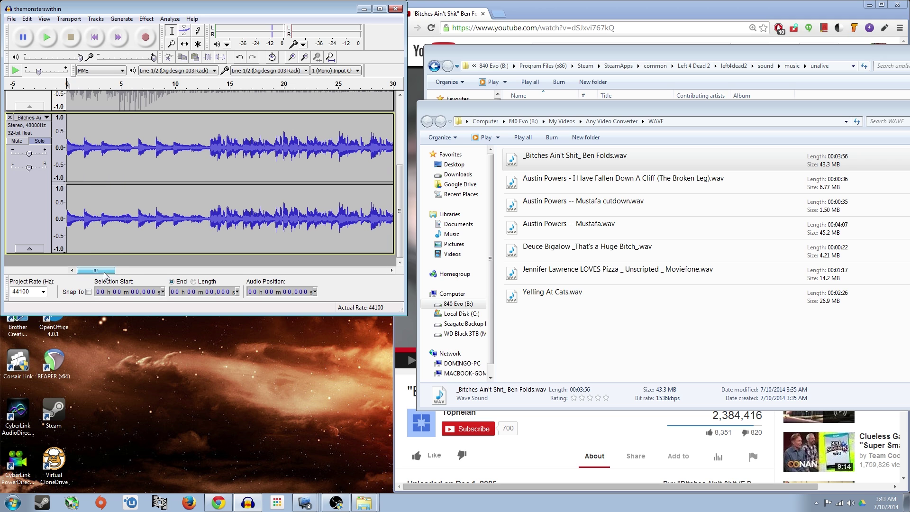
key("space")
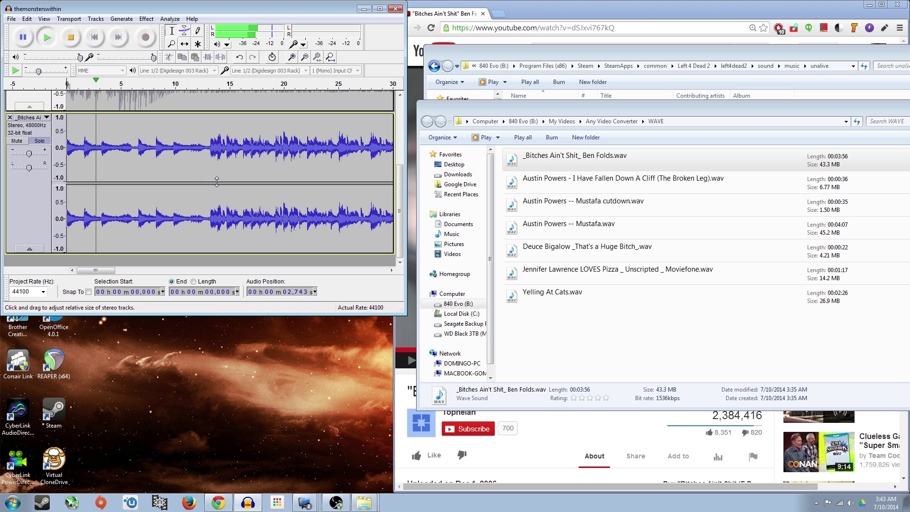
key("space")
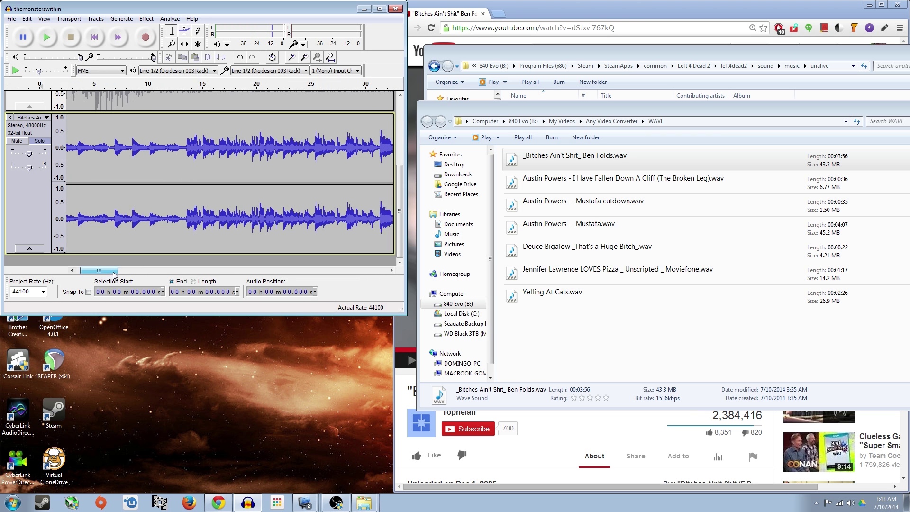
left_click_drag(111, 272, 167, 271)
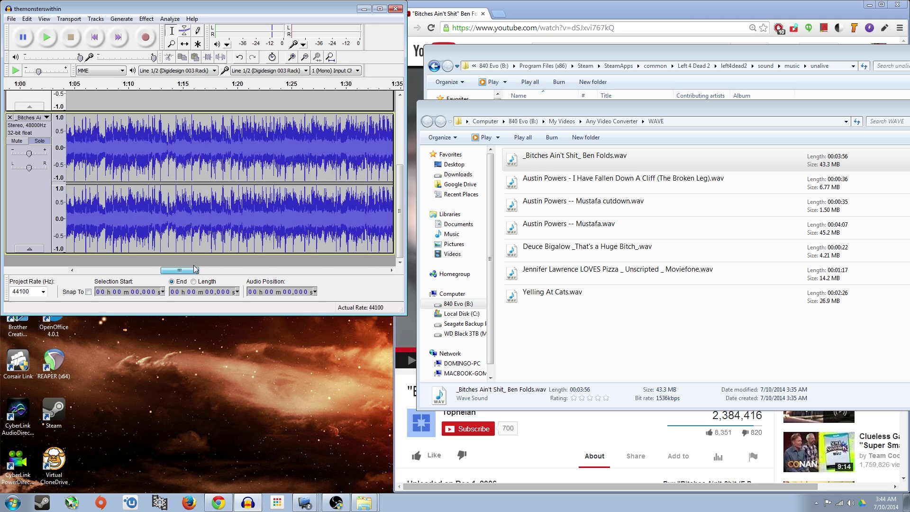
Move to the song's ending and place the cursor at 2:55.824
scroll(193, 204, "down", 4, "ctrl")
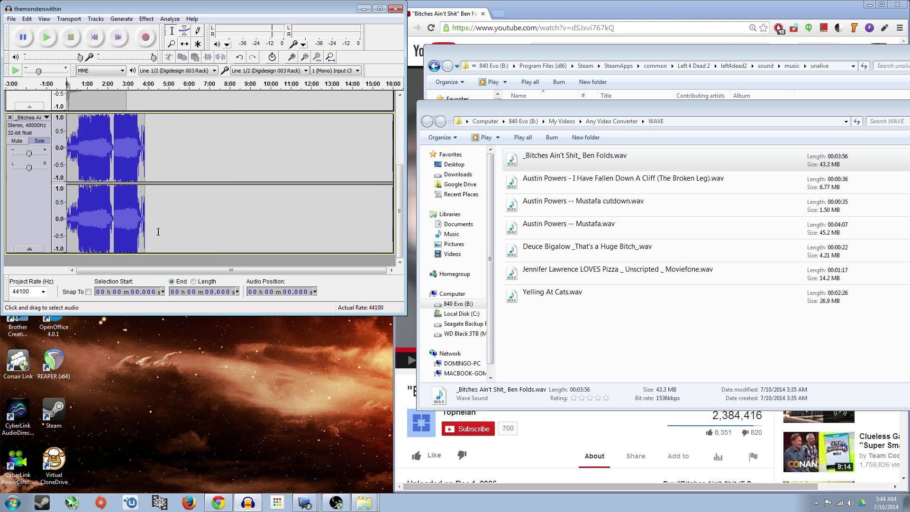
scroll(156, 233, "down", 1, "ctrl")
scroll(150, 236, "up", 2)
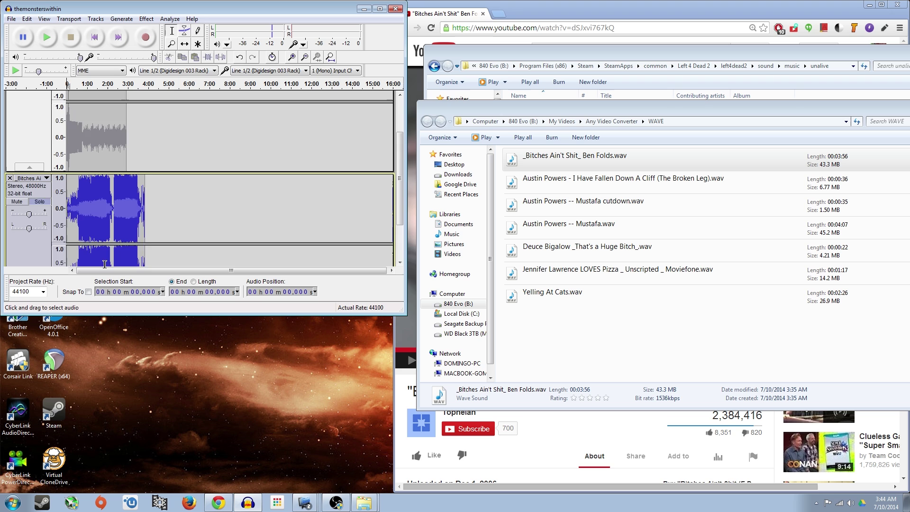
scroll(132, 166, "down", 3)
scroll(119, 144, "up", 2, "ctrl")
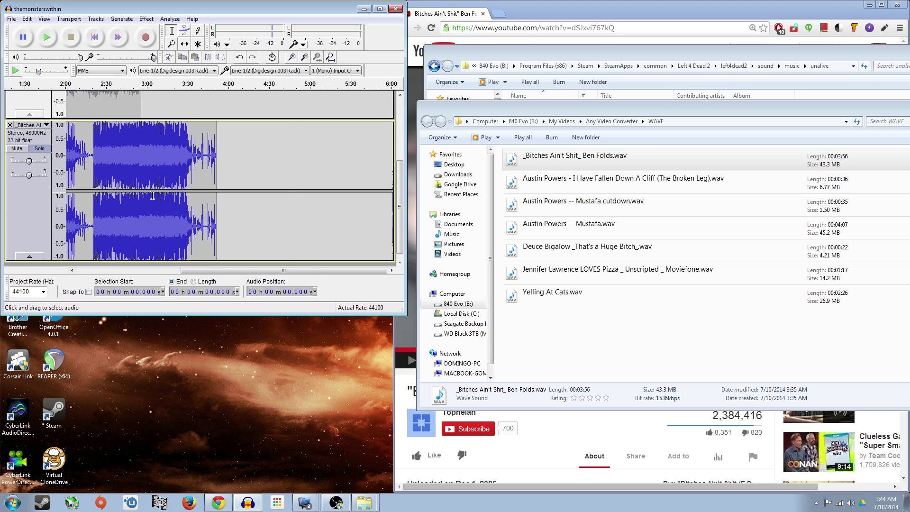
scroll(153, 196, "up", 1, "ctrl")
scroll(338, 218, "left", 3)
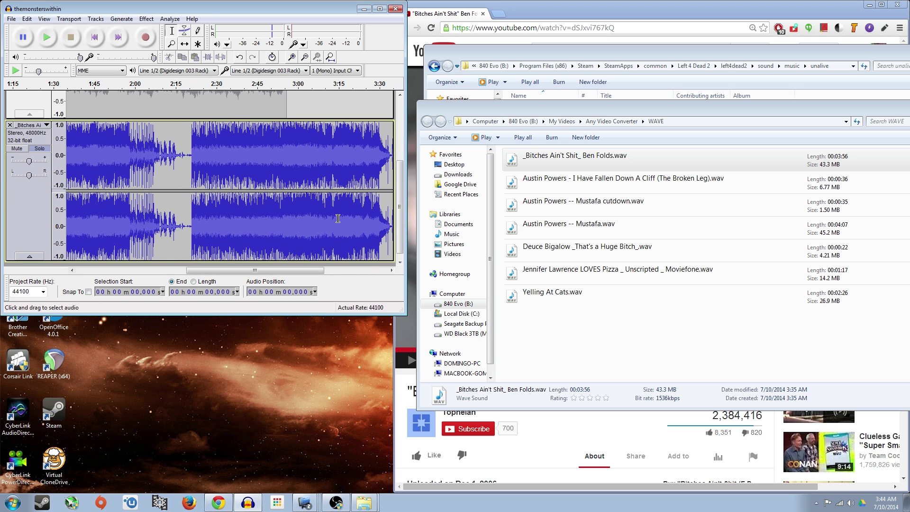
scroll(271, 236, "down", 2, "ctrl")
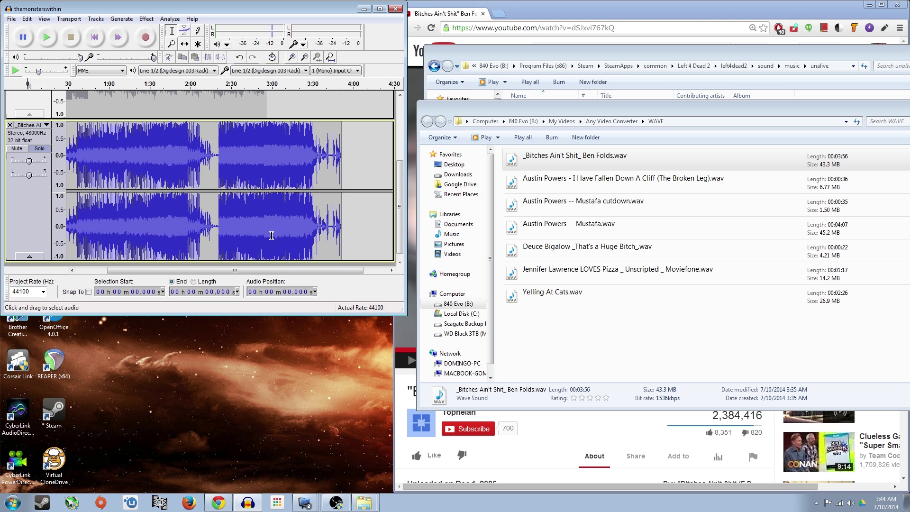
left_click_drag(274, 271, 282, 270)
scroll(375, 195, "up", 1)
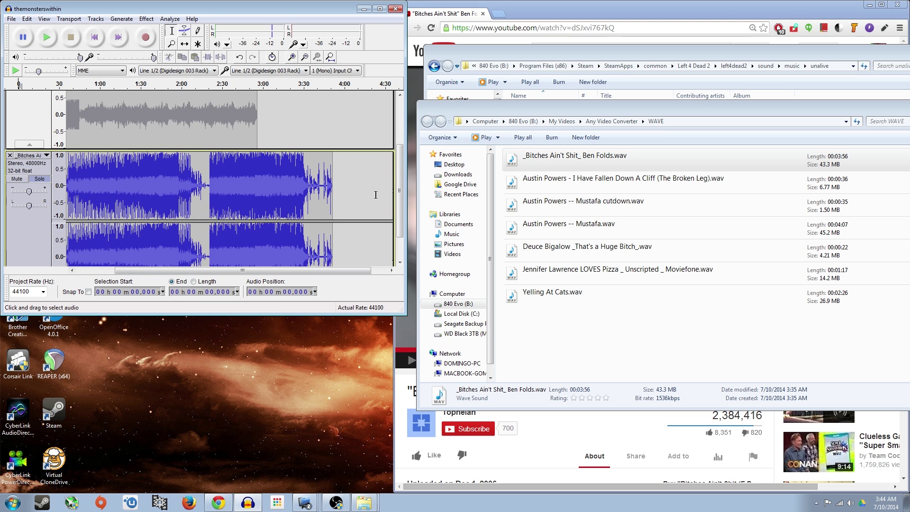
scroll(375, 195, "up", 1)
scroll(360, 196, "up", 1)
scroll(307, 202, "down", 1)
scroll(307, 203, "up", 1)
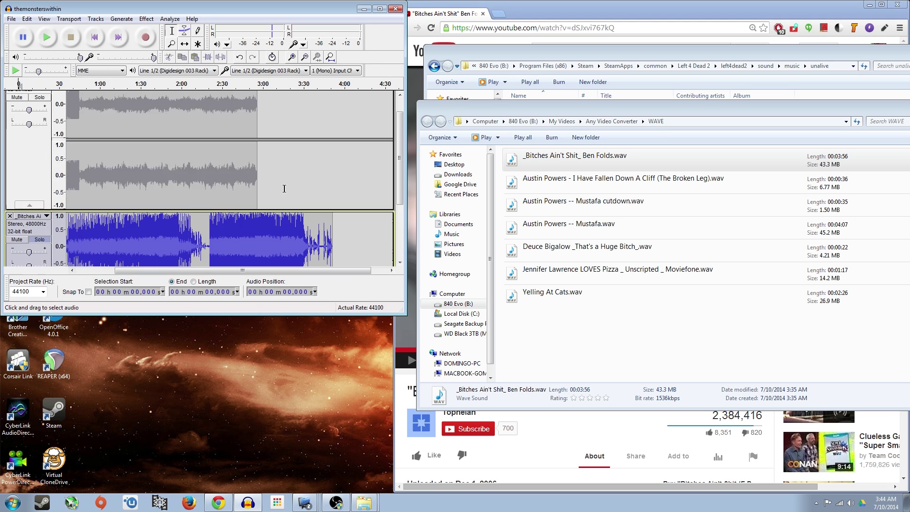
scroll(268, 164, "up", 1)
scroll(256, 137, "down", 1)
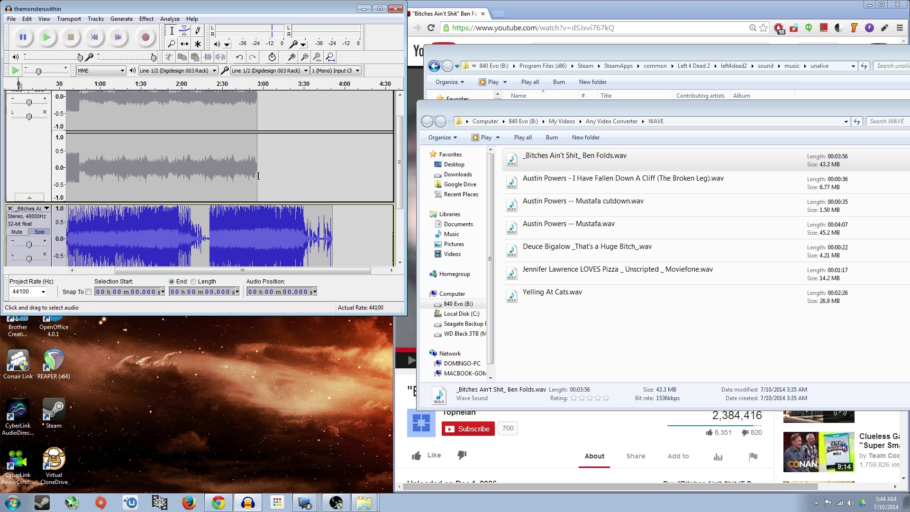
scroll(257, 206, "down", 1)
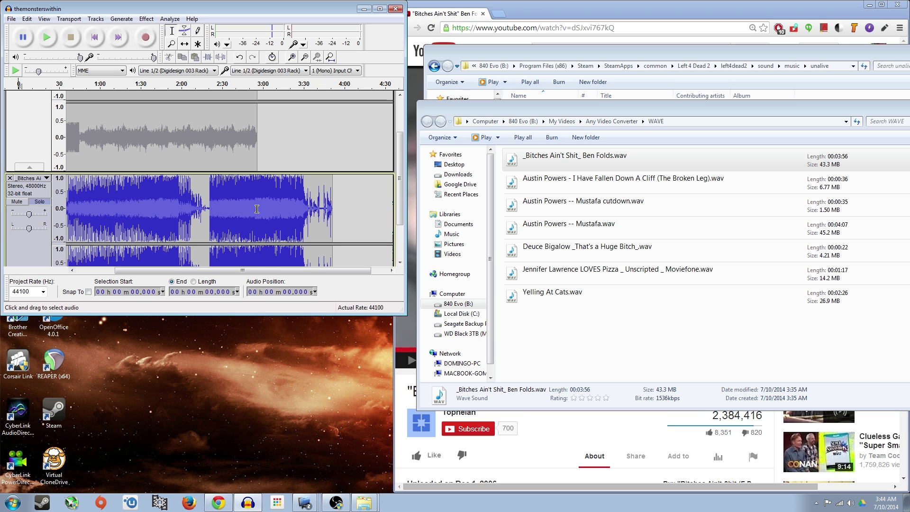
left_click(259, 205)
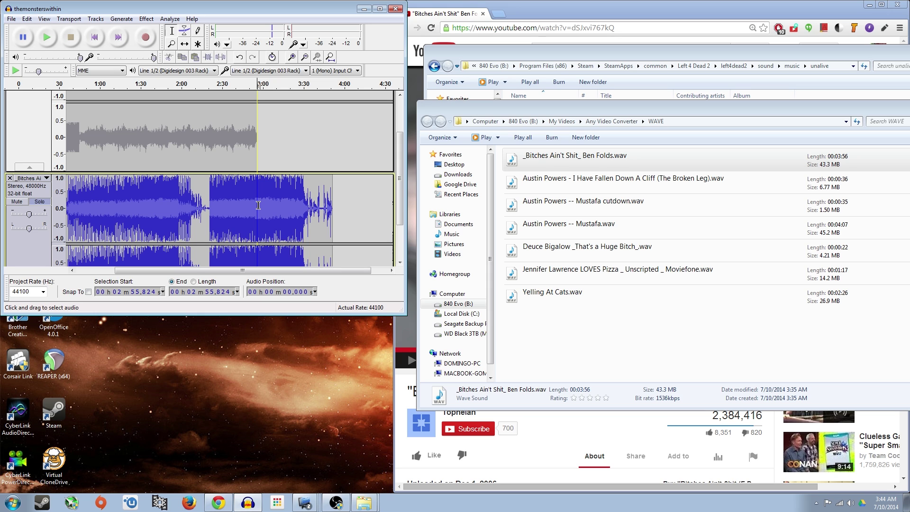
Select from 2:55.824 to the clip end and delete that tail
left_click_drag(258, 205, 330, 235)
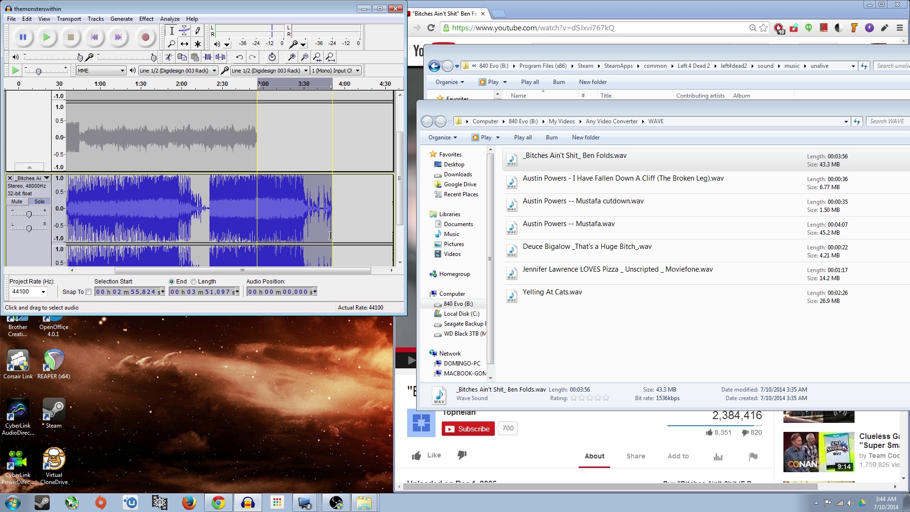
scroll(331, 235, "down", 3)
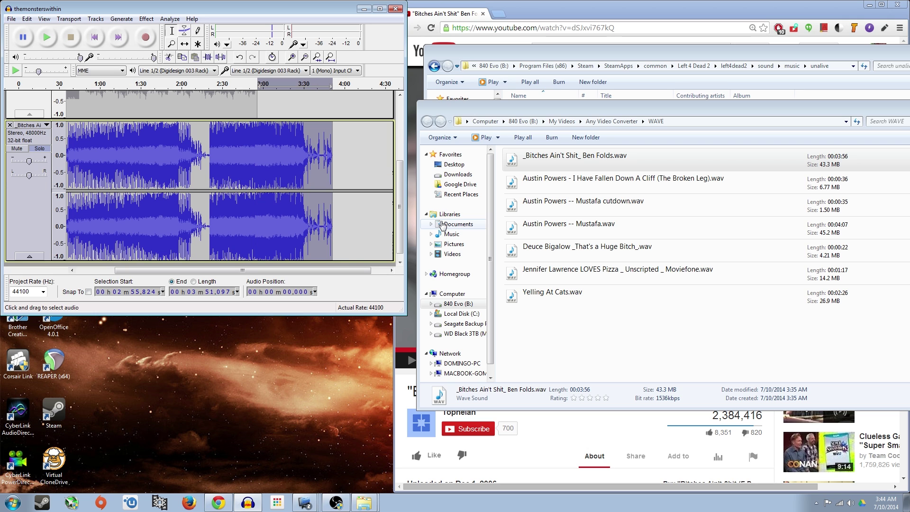
key("Delete")
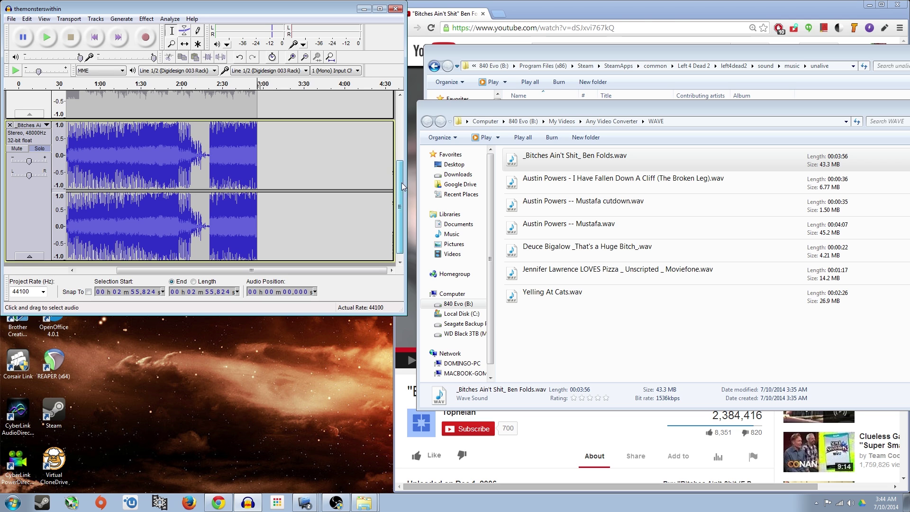
scroll(265, 151, "up", 3)
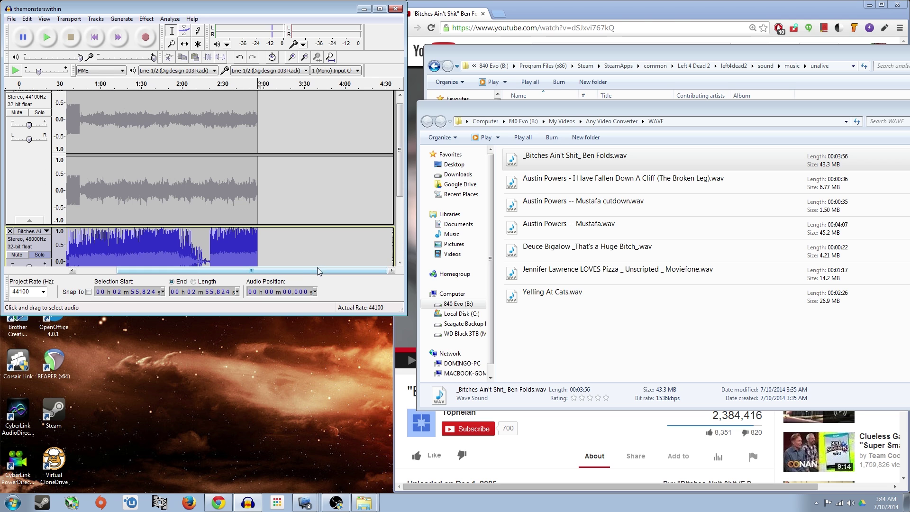
left_click_drag(313, 271, 273, 272)
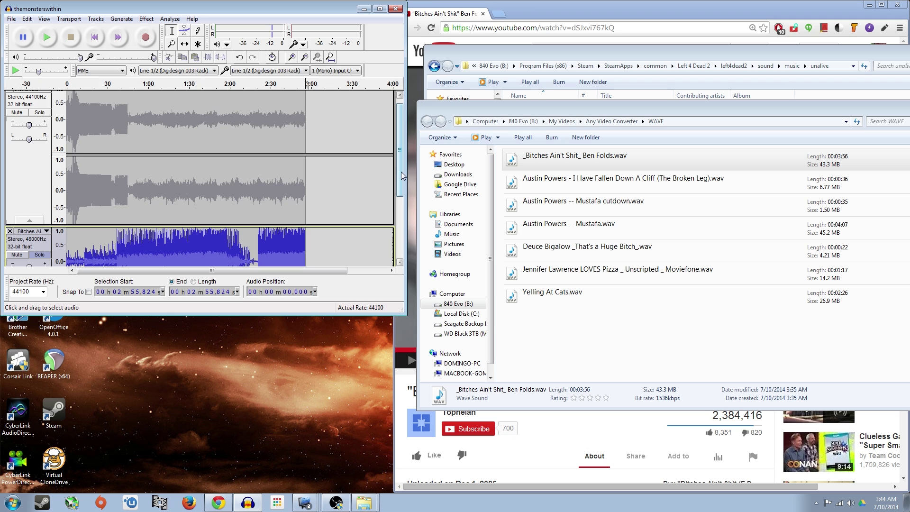
left_click_drag(397, 169, 402, 205)
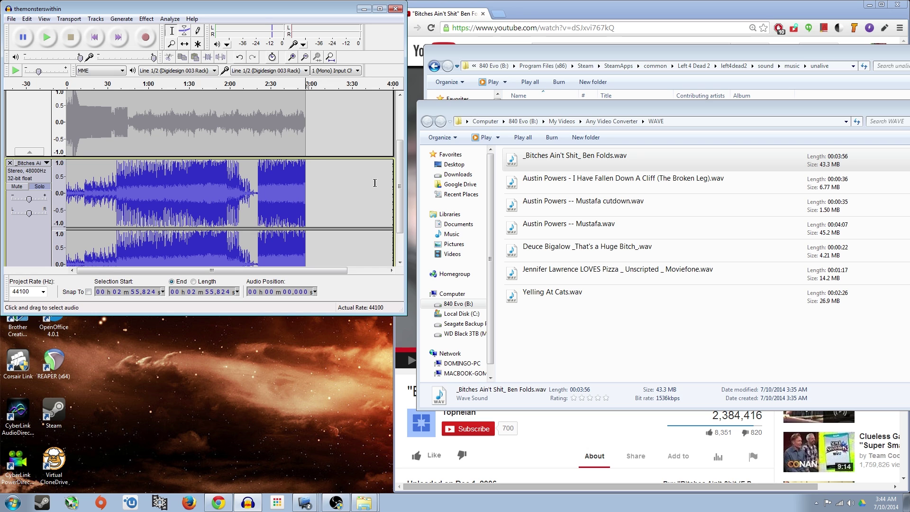
left_click_drag(401, 185, 407, 230)
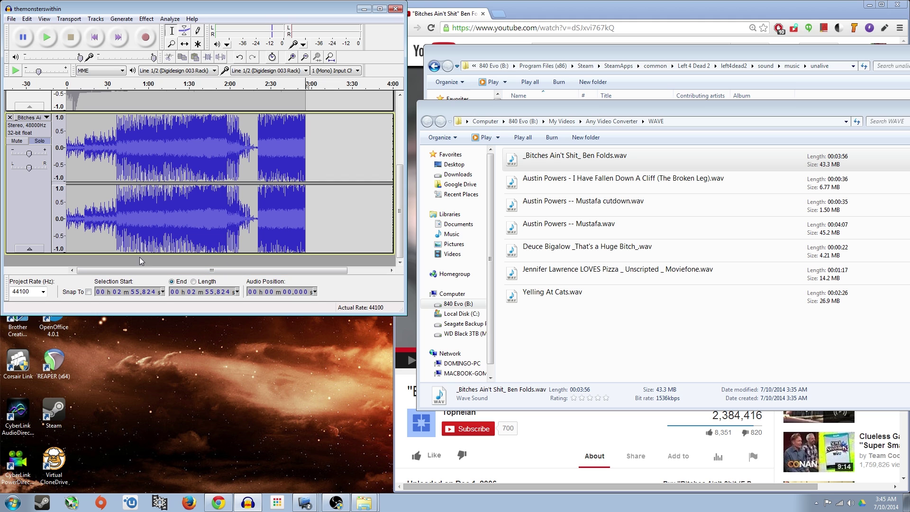
Zoom into the track start, select 0.000–0.015 s, and apply Fade In
scroll(67, 148, "up", 3)
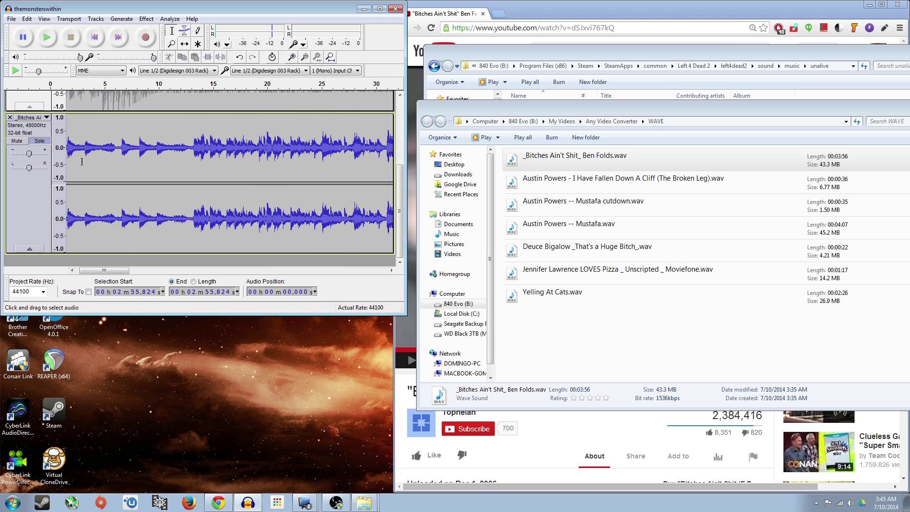
left_click_drag(115, 273, 82, 269)
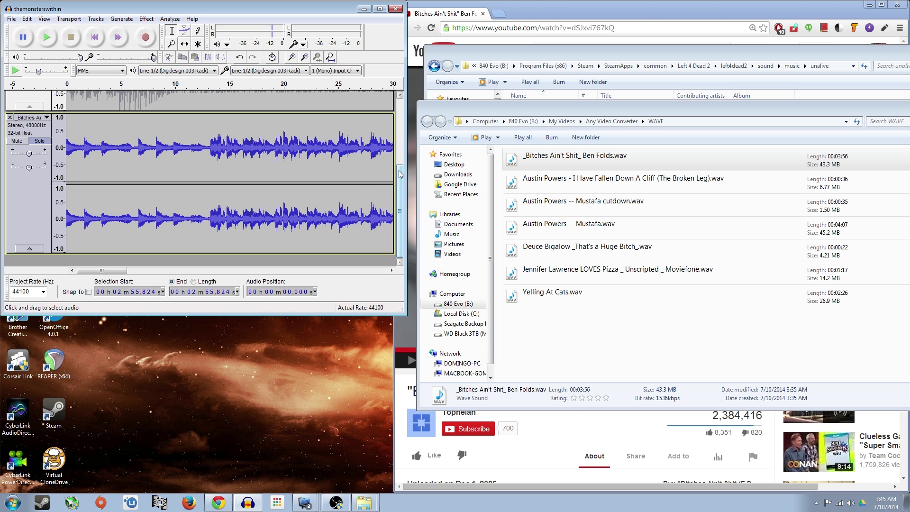
scroll(261, 142, "up", 1)
scroll(189, 141, "down", 1)
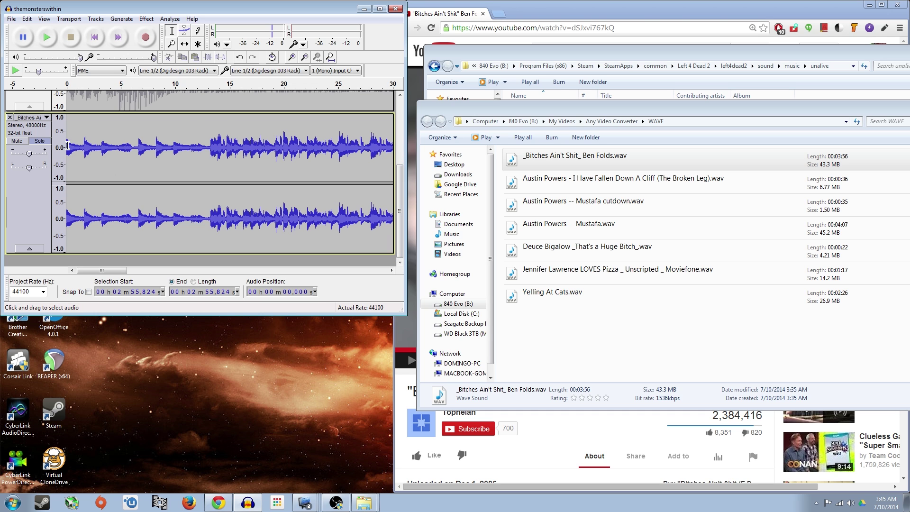
scroll(70, 147, "up", 4)
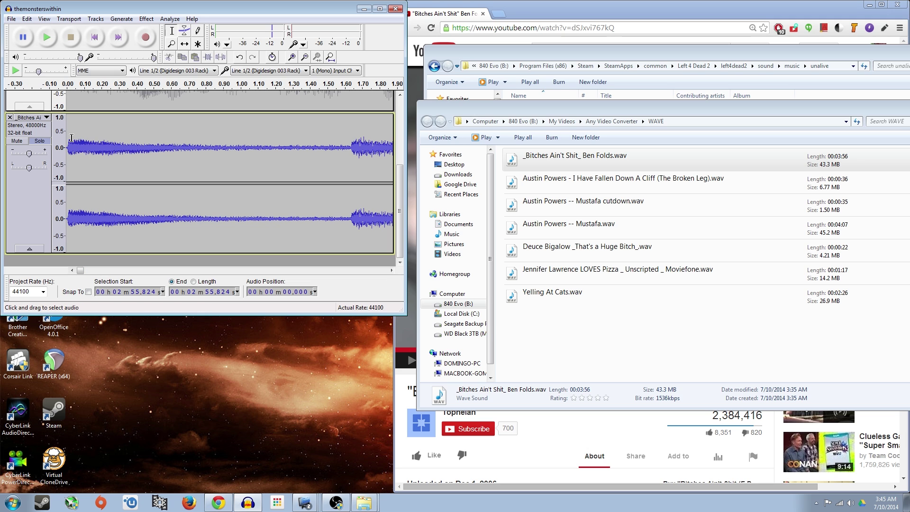
scroll(71, 146, "up", 1)
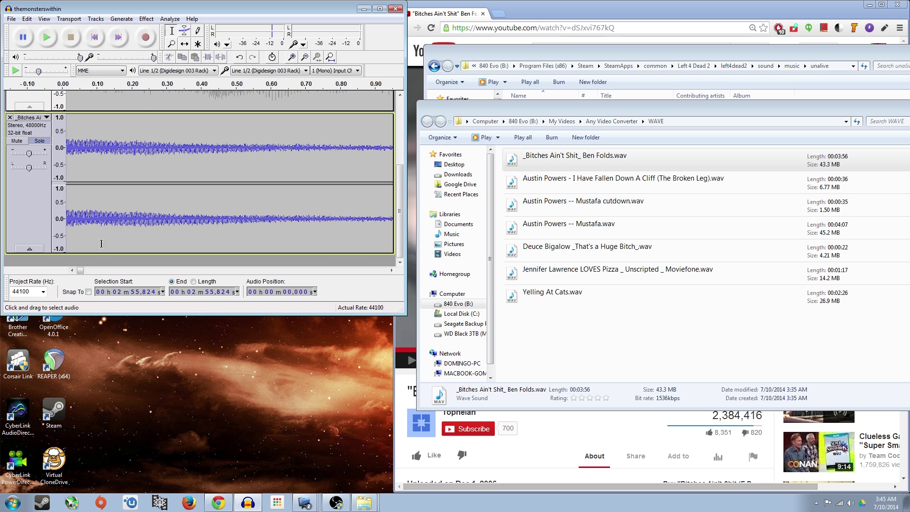
left_click_drag(80, 272, 72, 273)
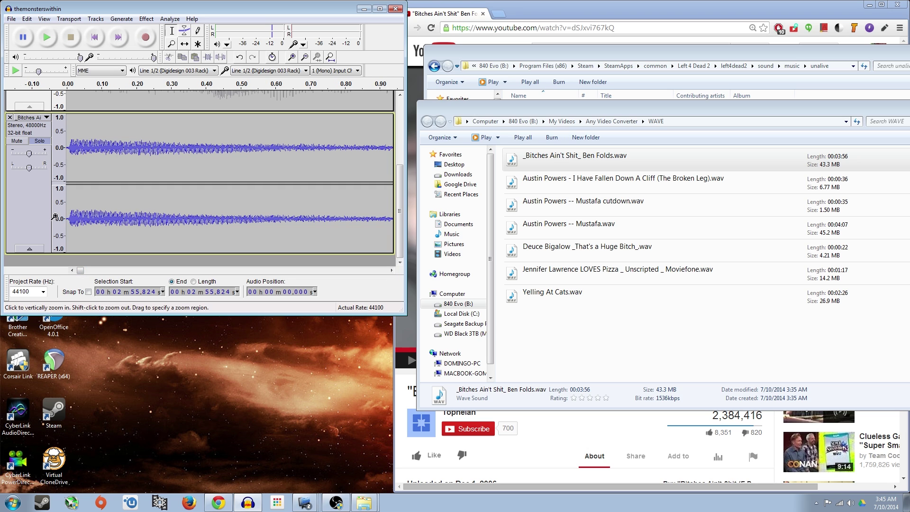
left_click_drag(71, 148, 65, 147)
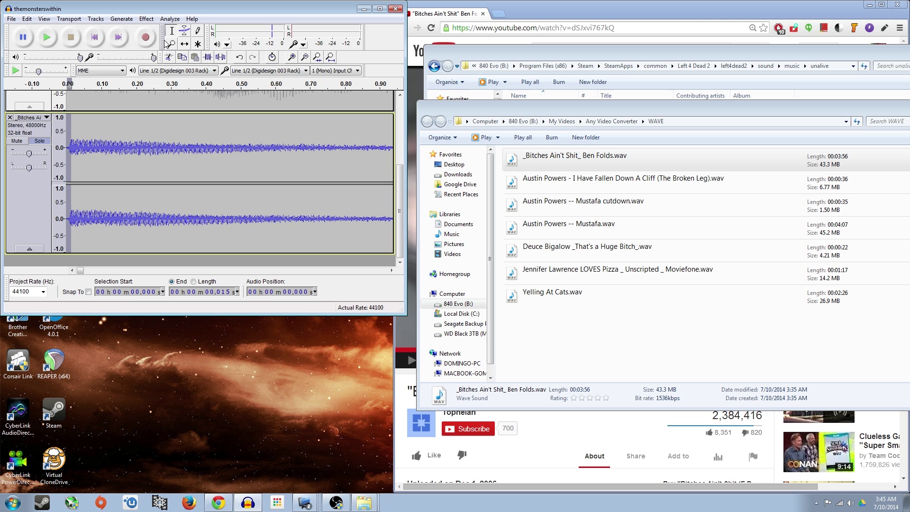
left_click(150, 20)
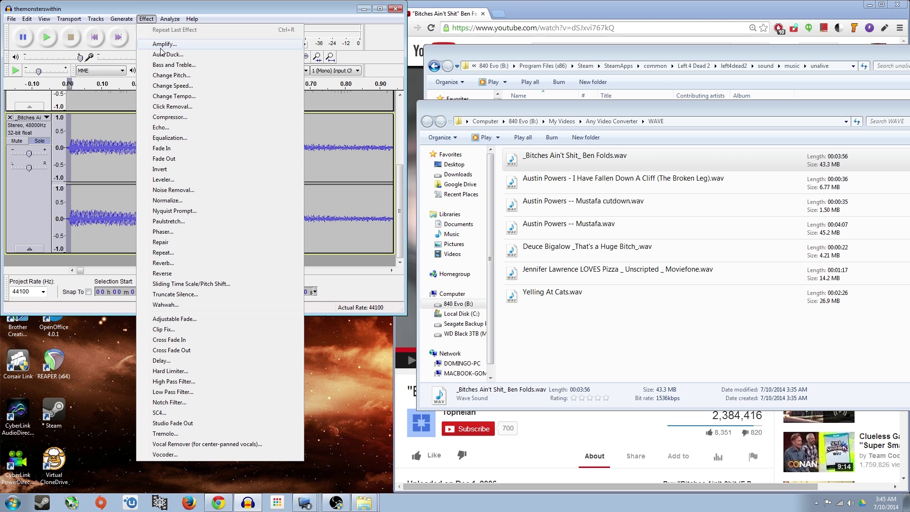
left_click(185, 150)
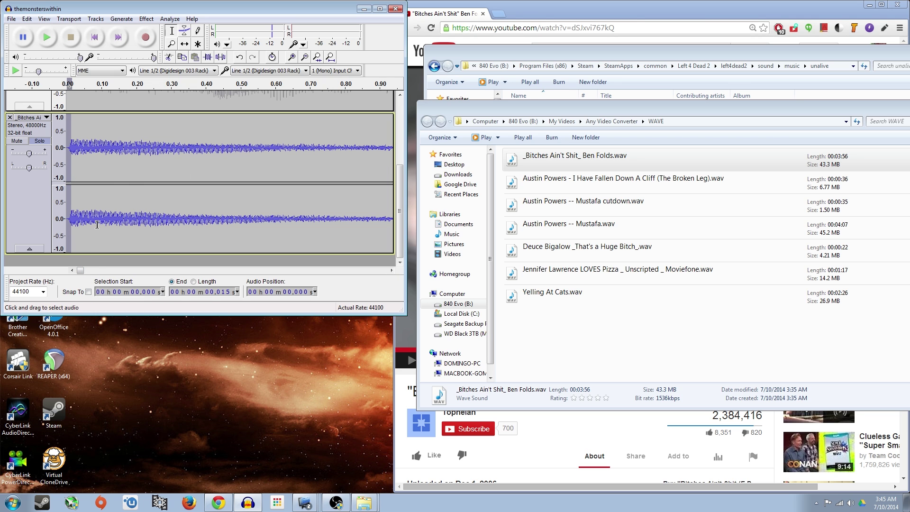
Play the song from around 2:45 and mark 2:49.211 as the fade-out start
scroll(97, 224, "down", 8)
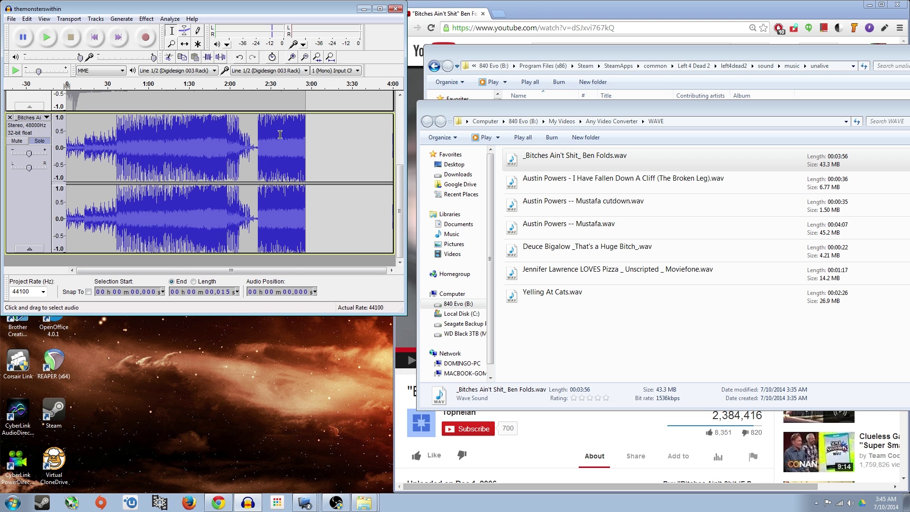
scroll(301, 140, "up", 2)
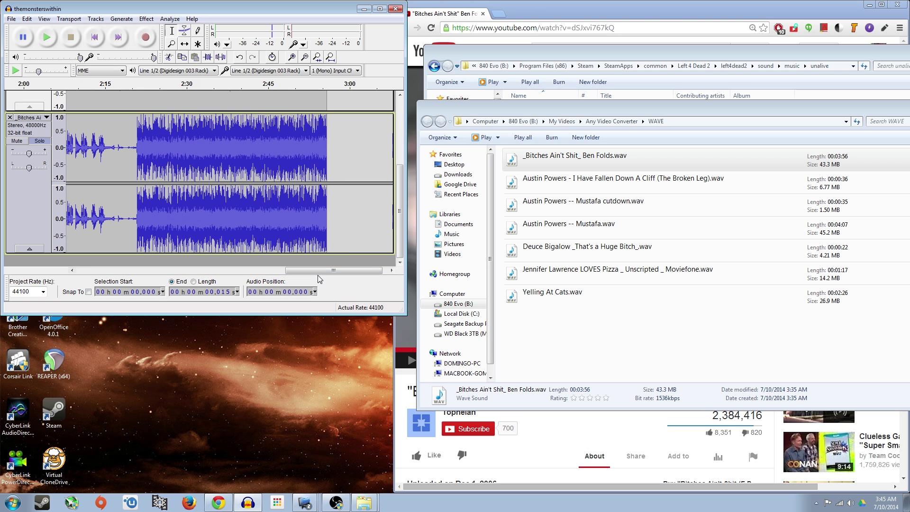
left_click_drag(317, 270, 303, 269)
scroll(303, 208, "up", 2)
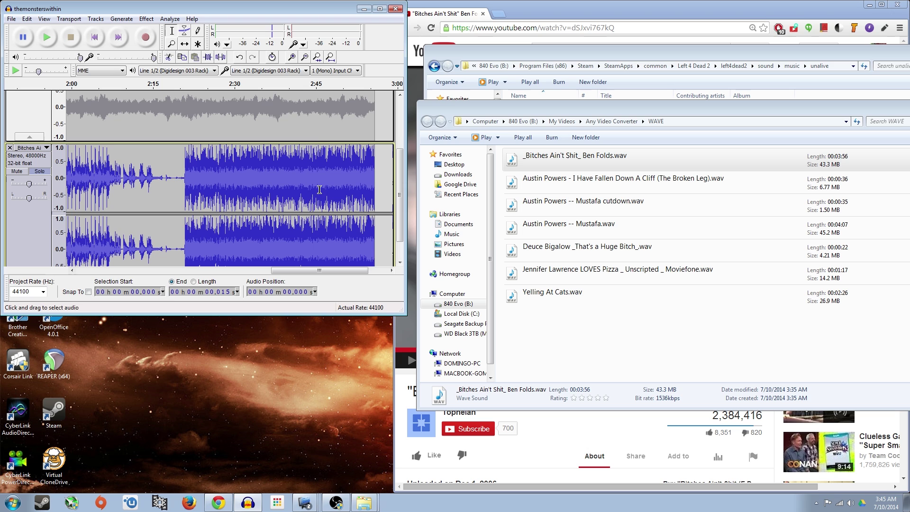
left_click(320, 166)
scroll(318, 175, "down", 1)
key("space")
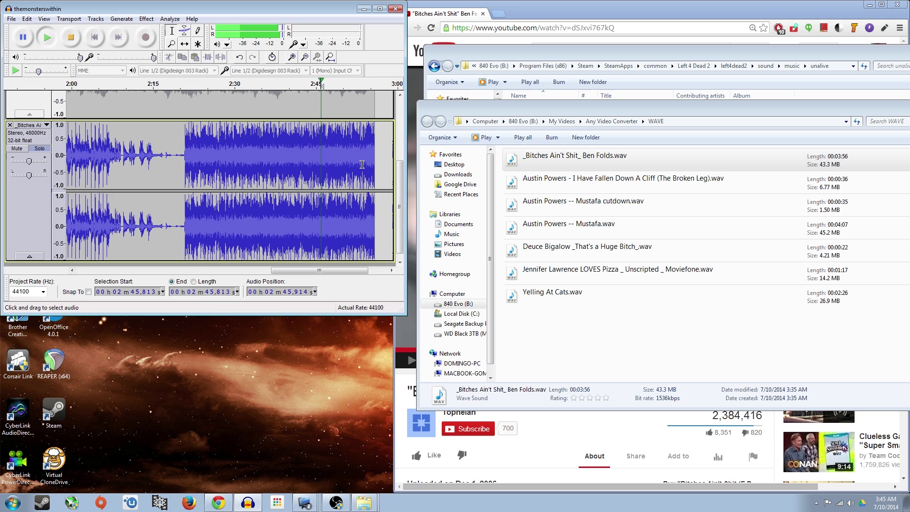
left_click(340, 140)
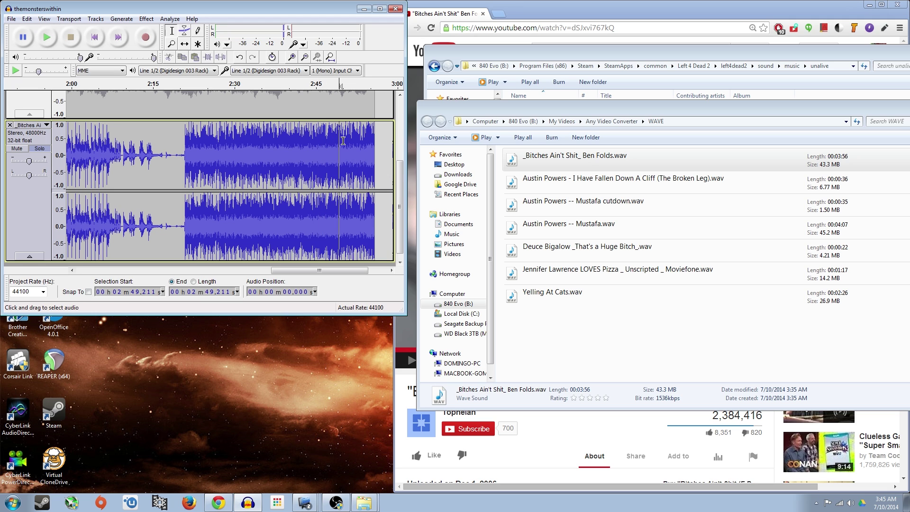
key("space")
key("space")
Select 2:49.211 to the clip end and apply Fade Out
left_click_drag(348, 161, 380, 168)
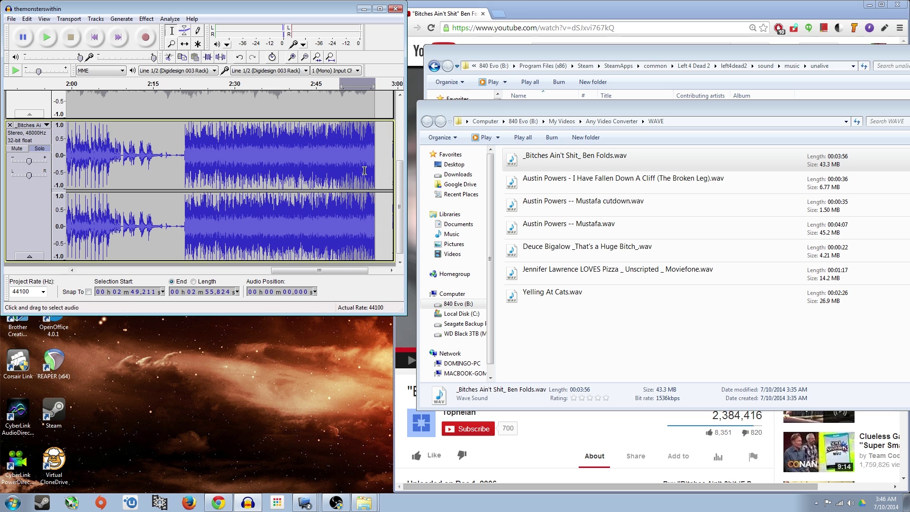
left_click(146, 19)
left_click(193, 161)
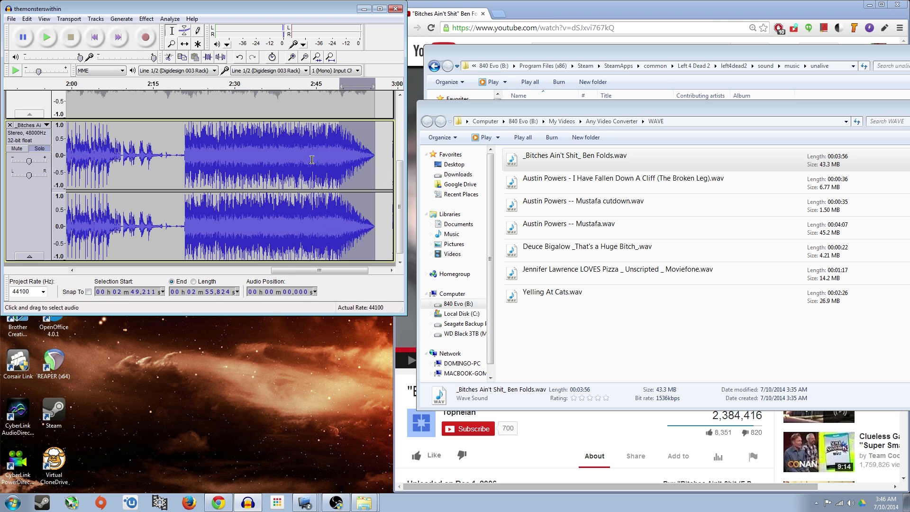
left_click(292, 139)
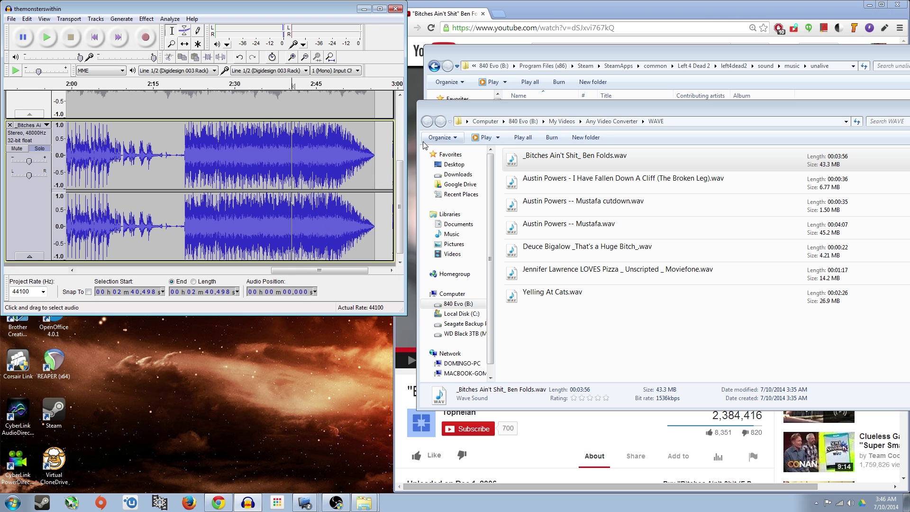
key("space")
mouse_move(312, 270)
left_mouse_down()
mouse_move(308, 279)
mouse_move(317, 277)
left_mouse_up()
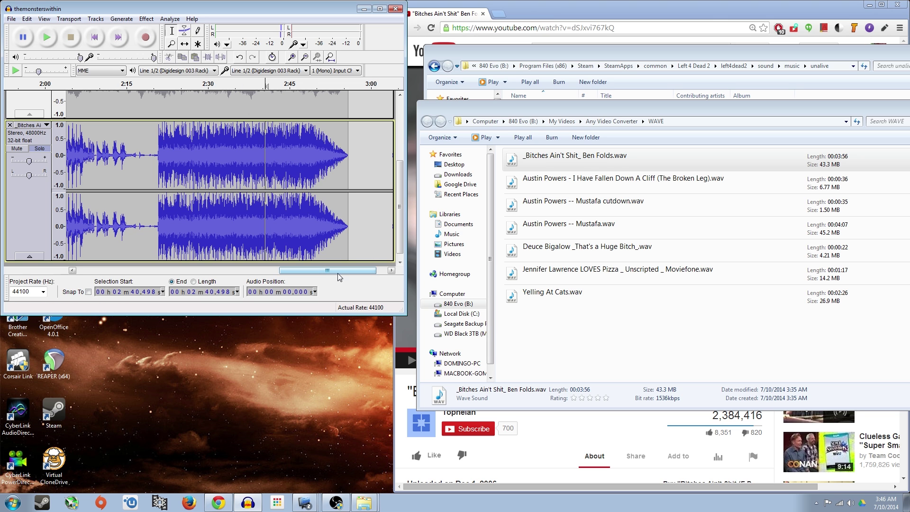
left_click_drag(340, 272, 100, 258)
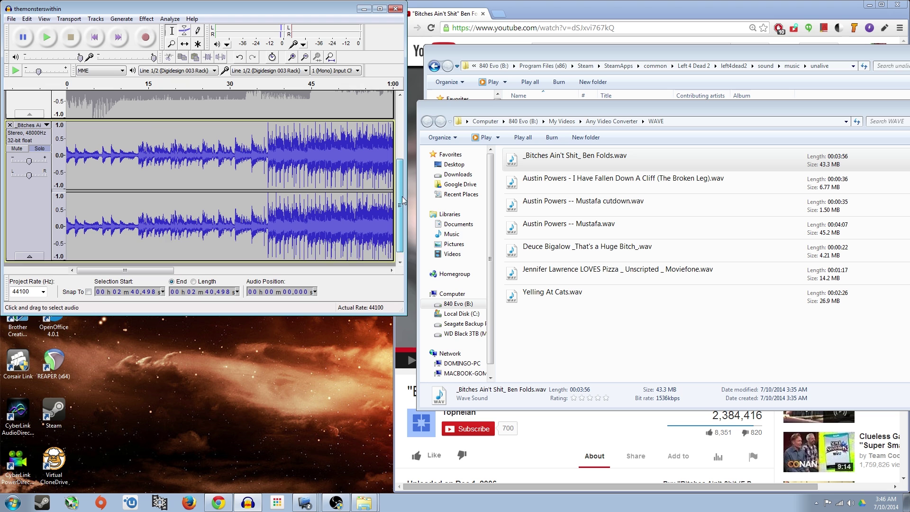
mouse_move(402, 203)
left_mouse_down()
mouse_move(403, 187)
mouse_move(403, 204)
left_mouse_up()
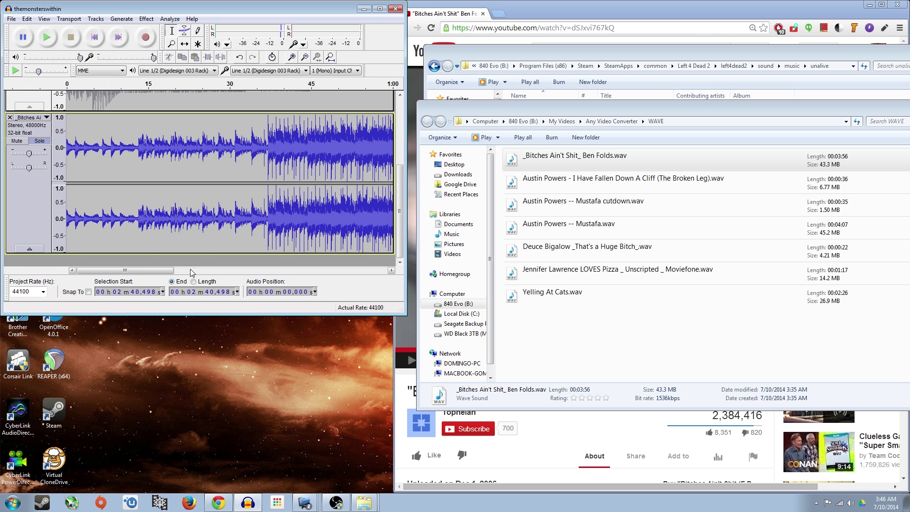
left_click_drag(171, 270, 123, 252)
left_click_drag(402, 197, 401, 128)
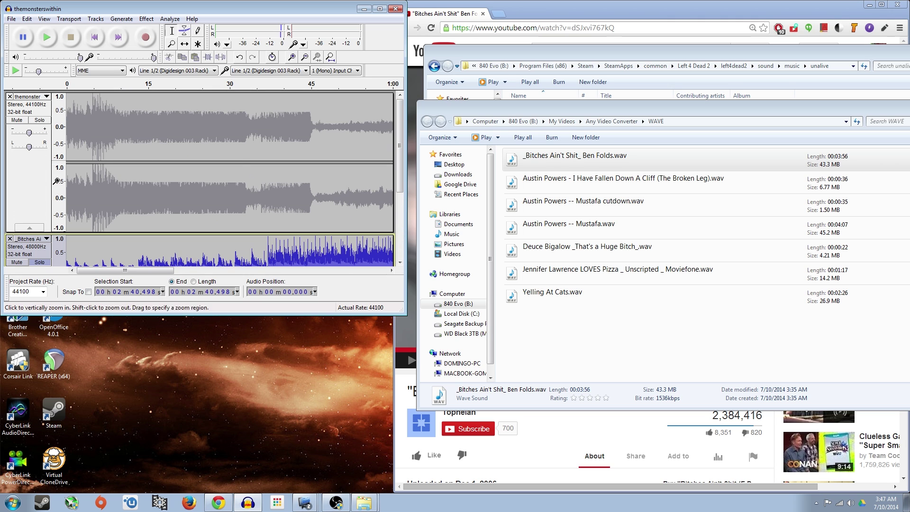
Solo the upper track and play it from the start, about 40 s, and 55.765 s
left_click(39, 263)
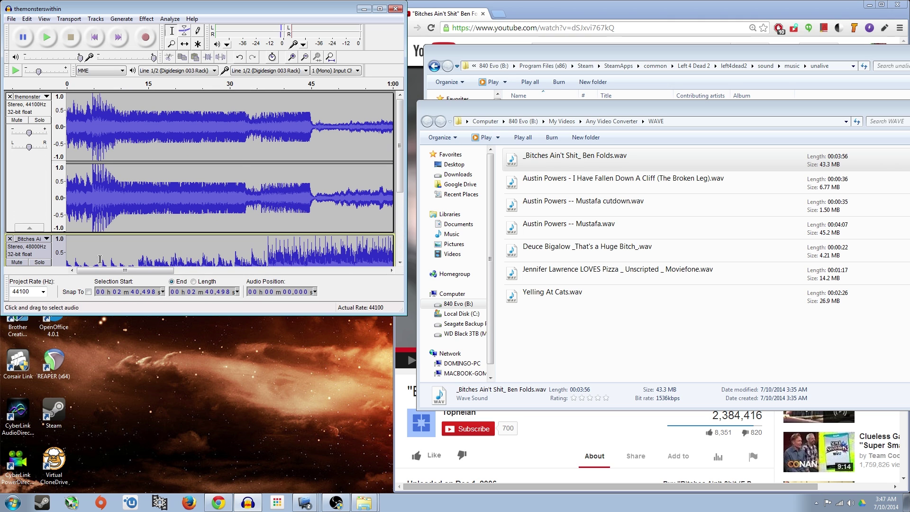
left_click(41, 120)
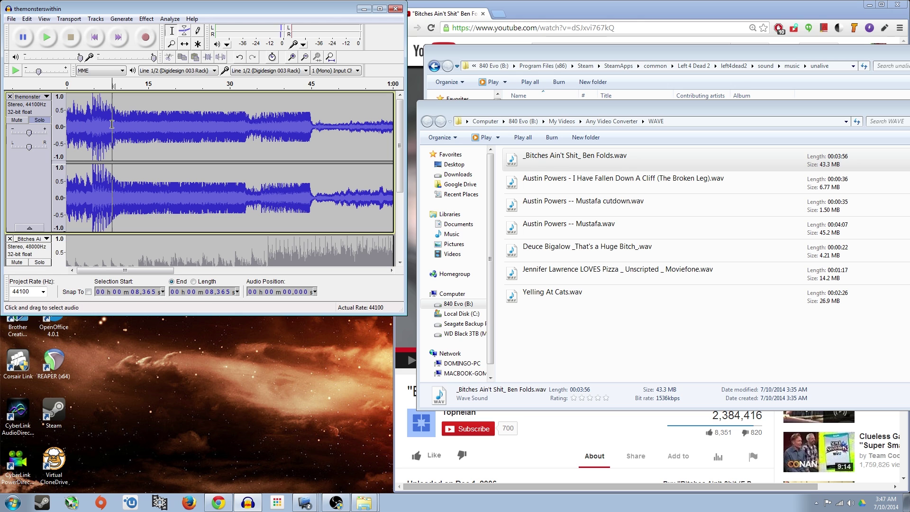
key("Home")
key("space")
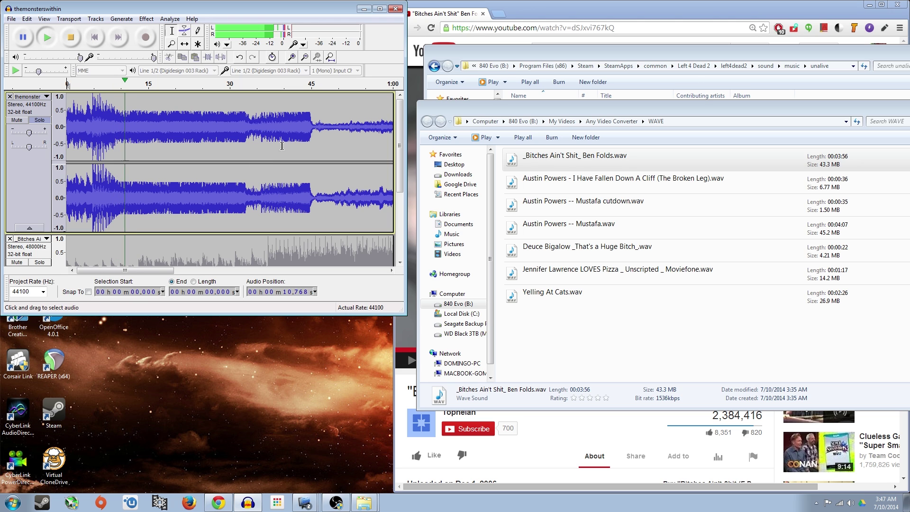
left_click(284, 120)
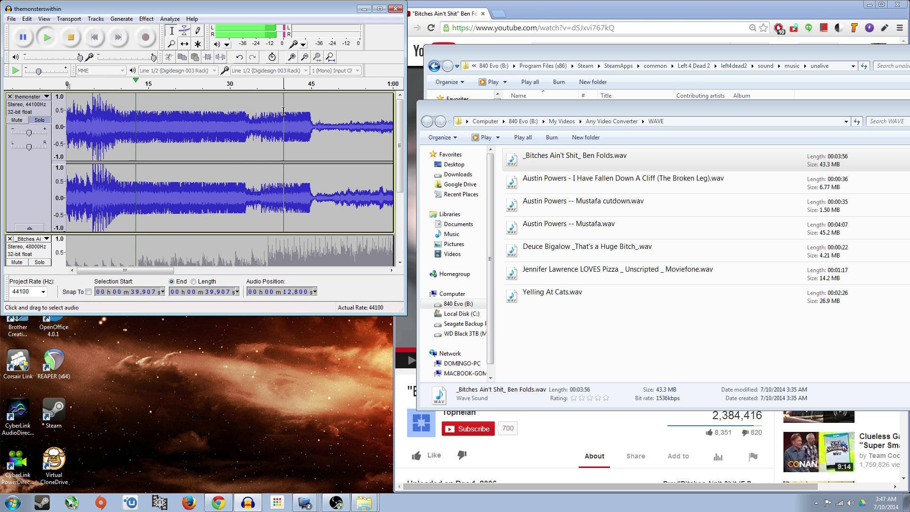
key("space")
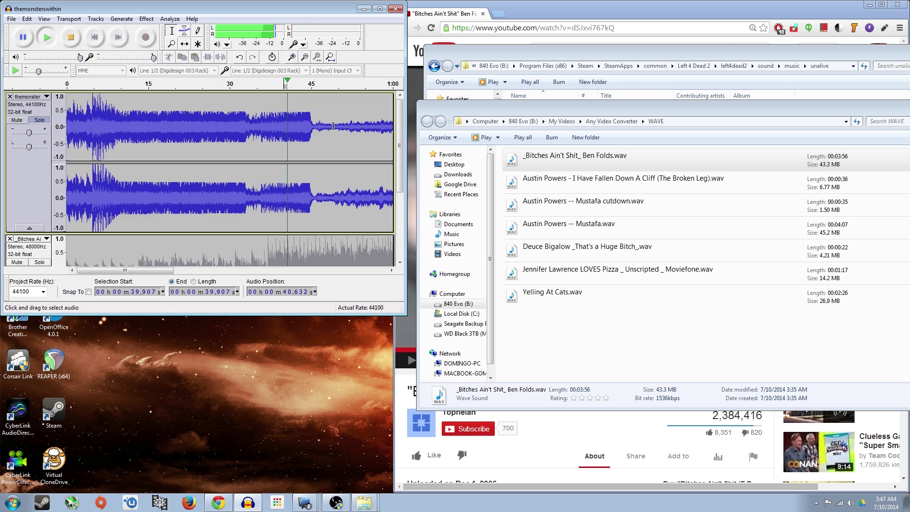
left_click(370, 125)
key("space")
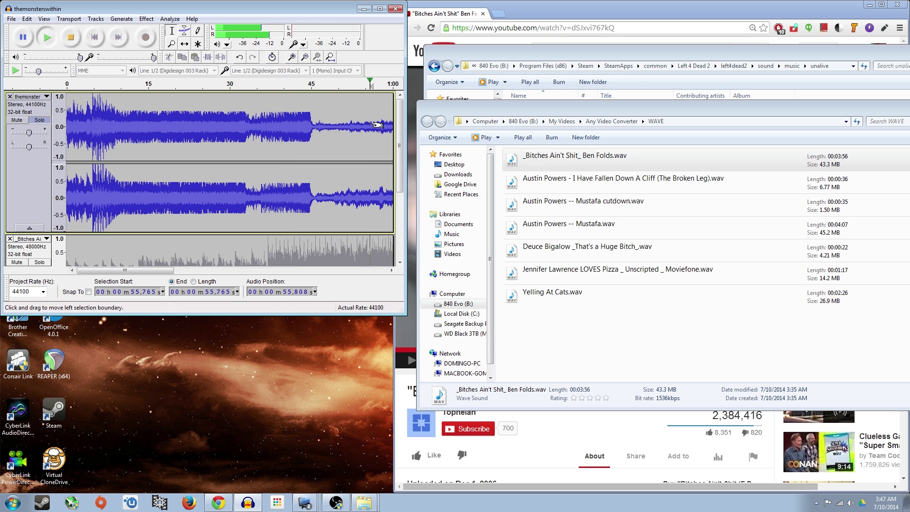
key("space")
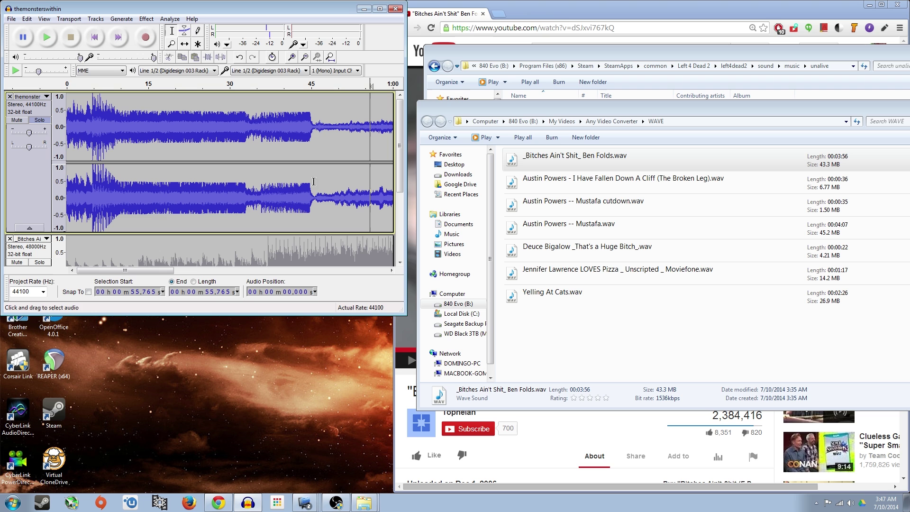
Unsolo the upper track and solo the lower Ben Folds track instead
left_click(47, 121)
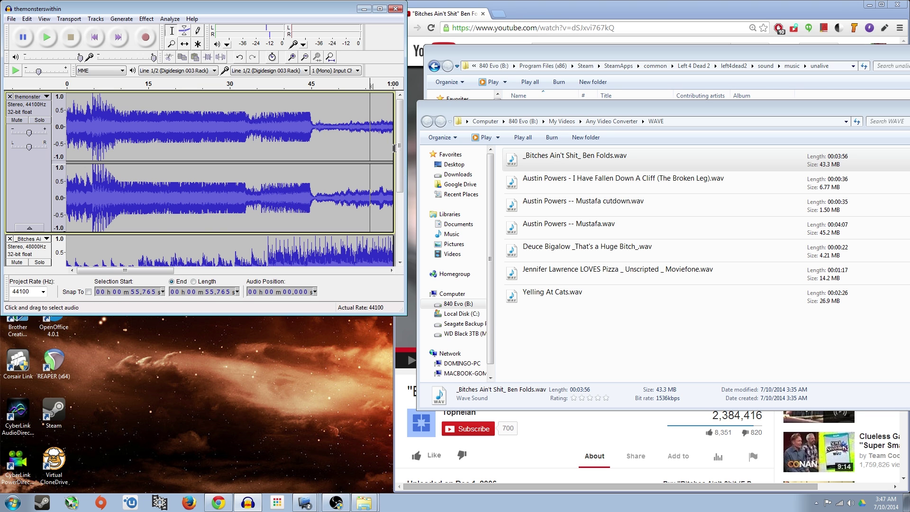
left_click_drag(400, 148, 400, 184)
left_click(40, 201)
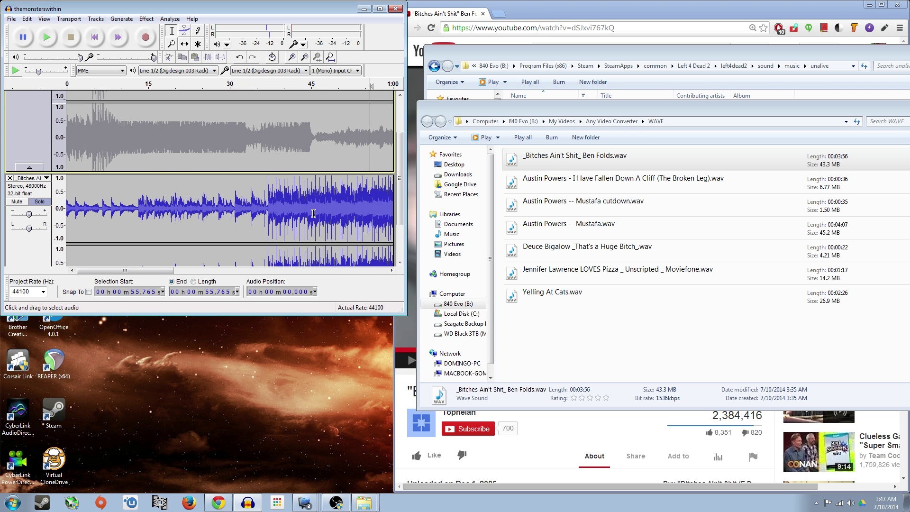
left_click_drag(147, 270, 120, 270)
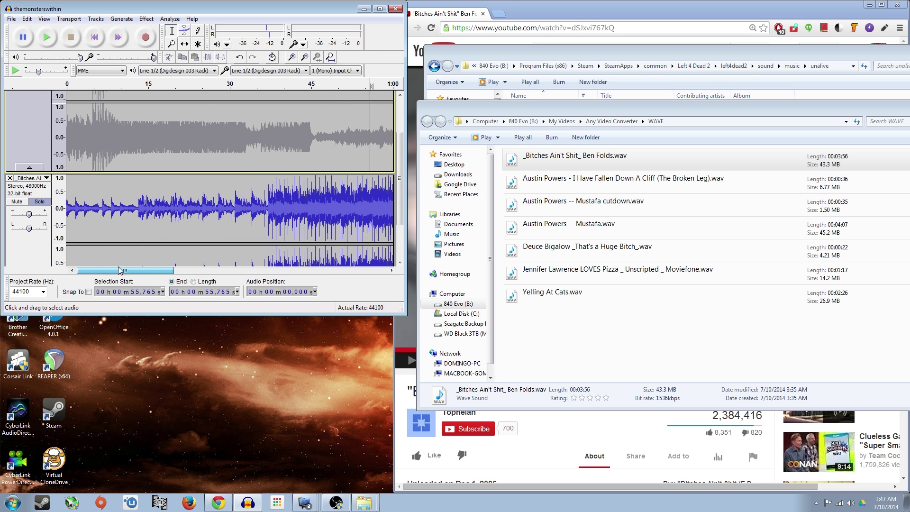
left_click_drag(400, 218, 405, 252)
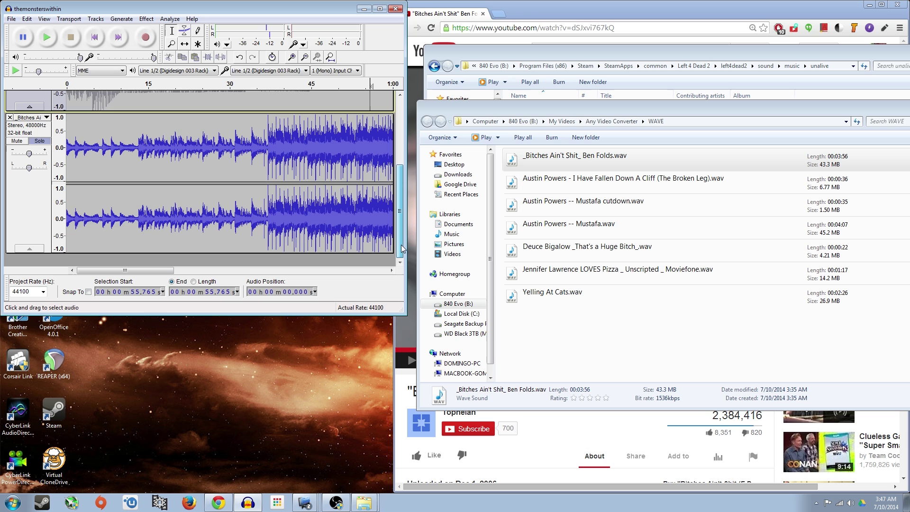
scroll(400, 241, "up", 3)
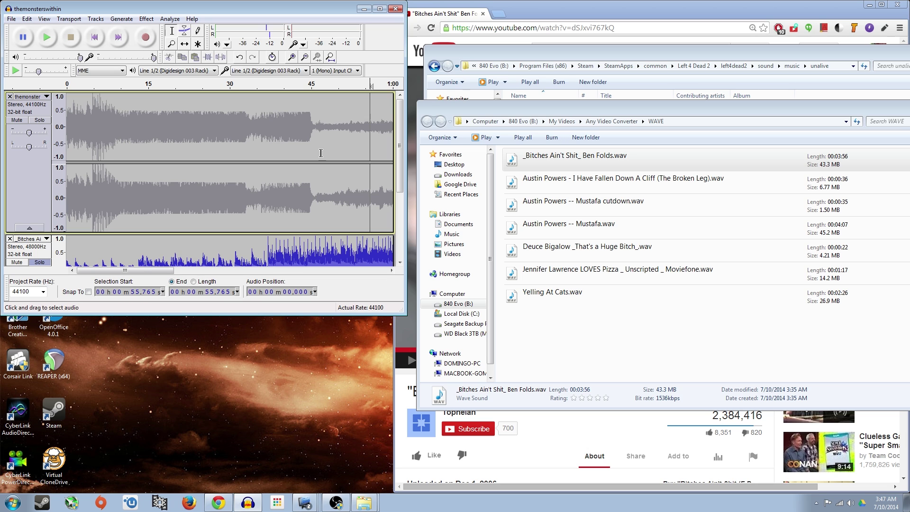
Close the themonsterswithin track so only the Ben Folds song remains
left_click(601, 56)
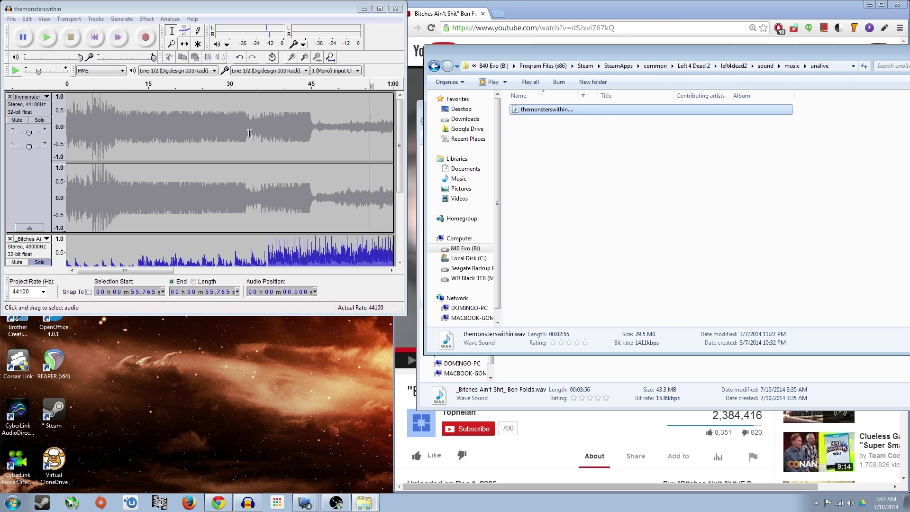
left_click(101, 156)
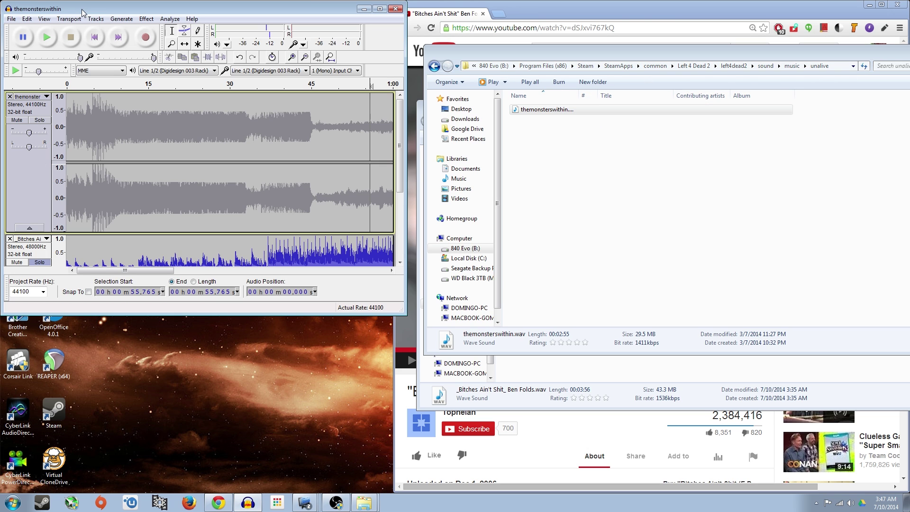
left_click(9, 97)
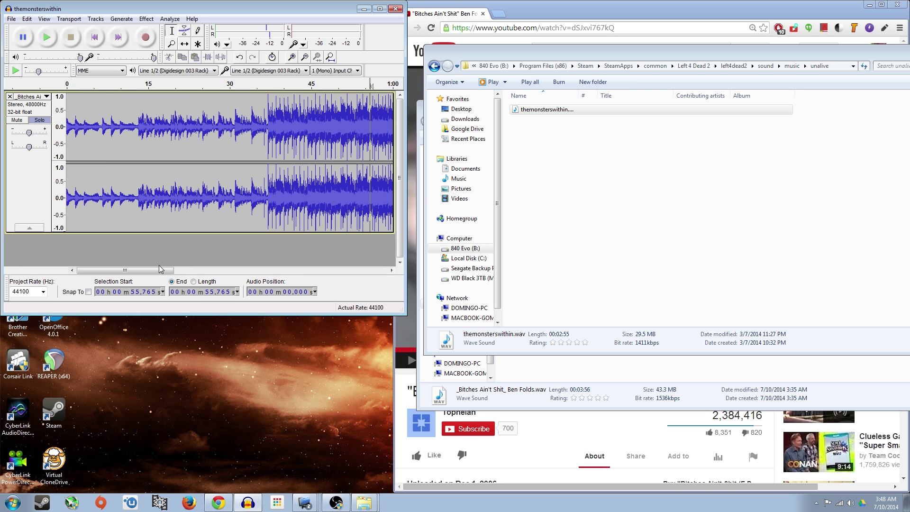
left_click_drag(161, 270, 198, 284)
From the desktop, make a new folder named 'Bitches Aint Shit End Credits' and open it
left_click(907, 502)
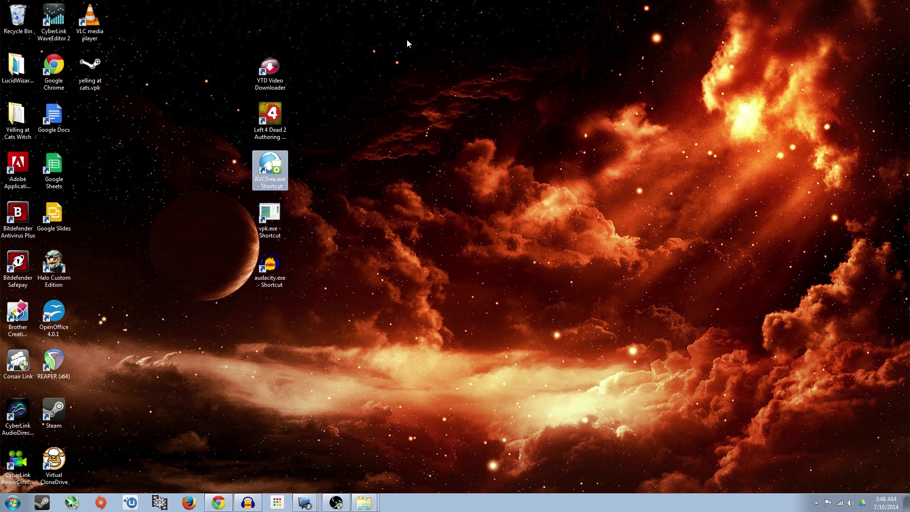
right_click(376, 156)
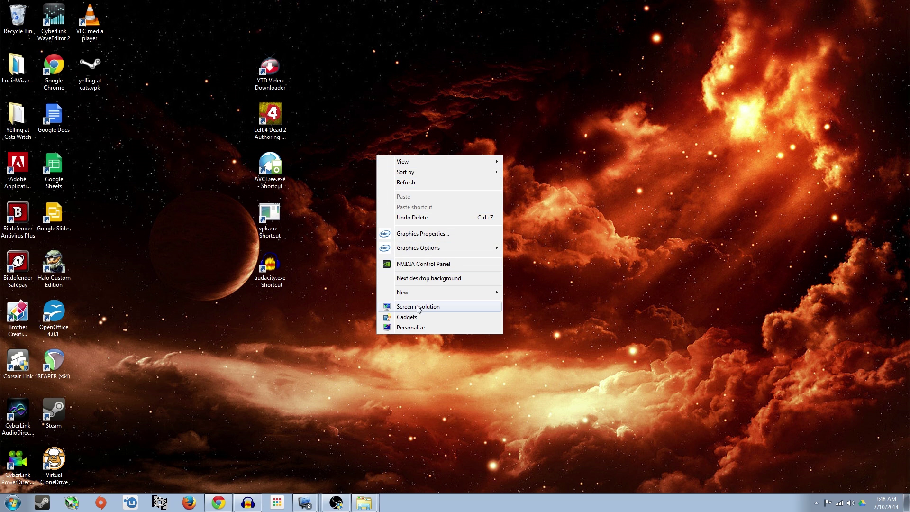
mouse_move(476, 295)
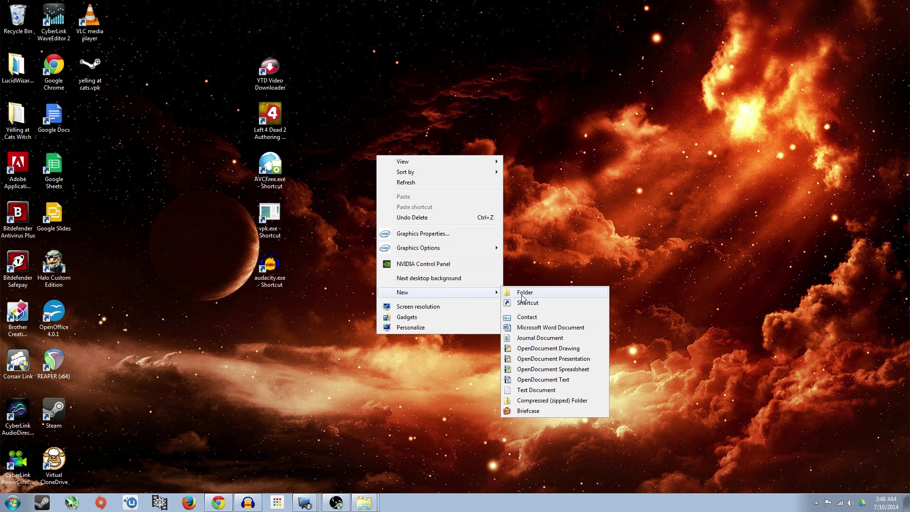
left_click(522, 294)
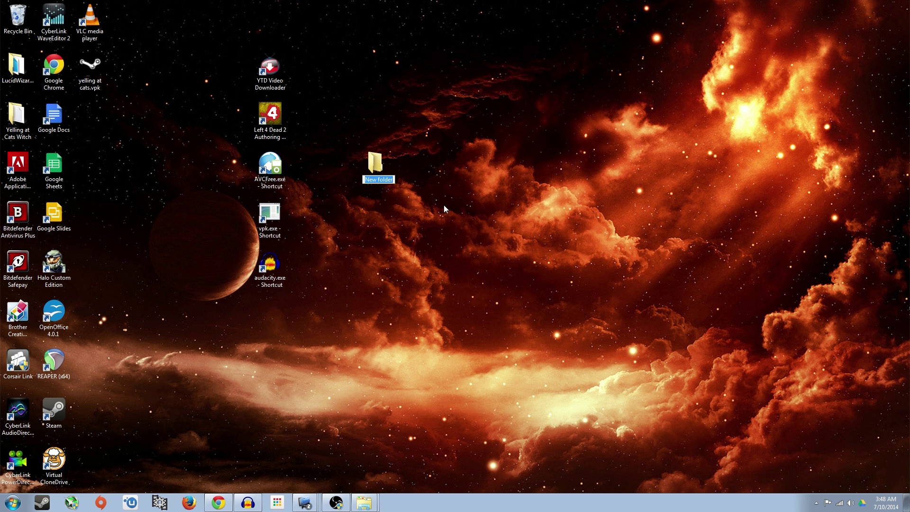
type("Bitches Aint Shit")
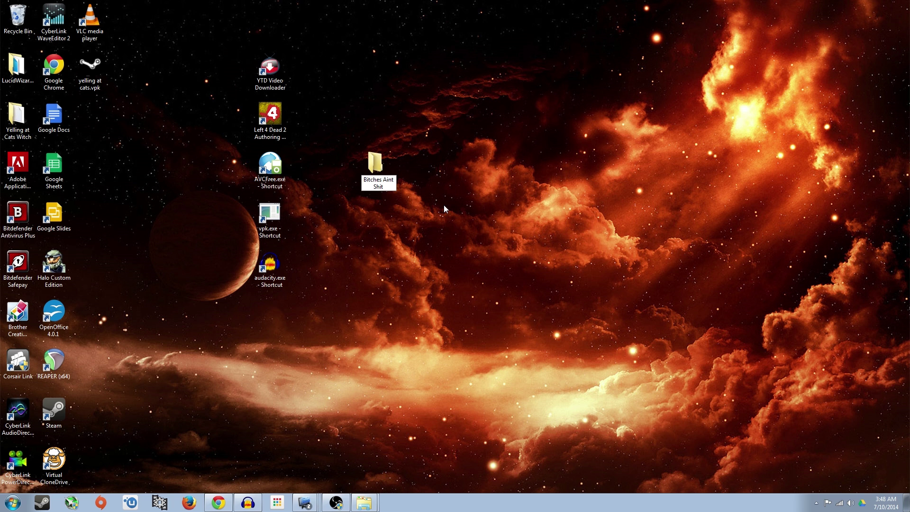
type("End Credits")
key("Return")
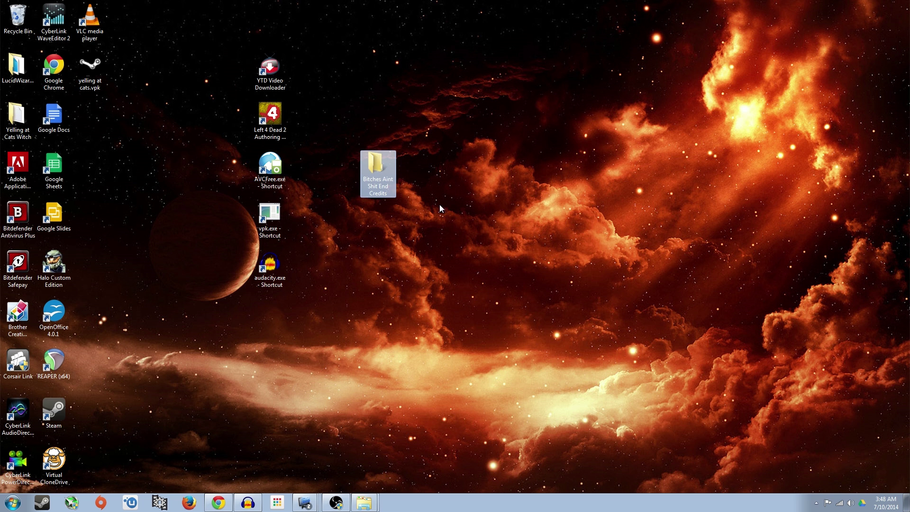
double_click(374, 167)
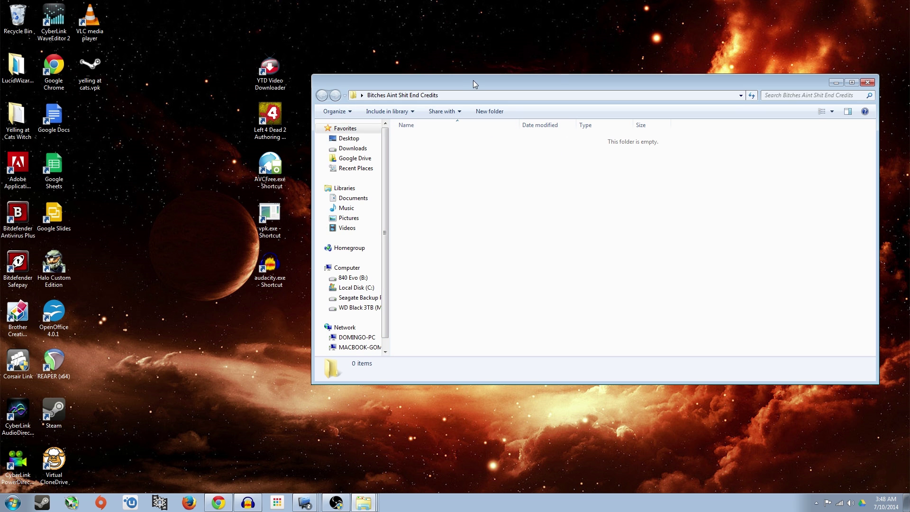
Arrange the mod folder window above the game's unalive music folder window
left_click_drag(477, 85, 456, 60)
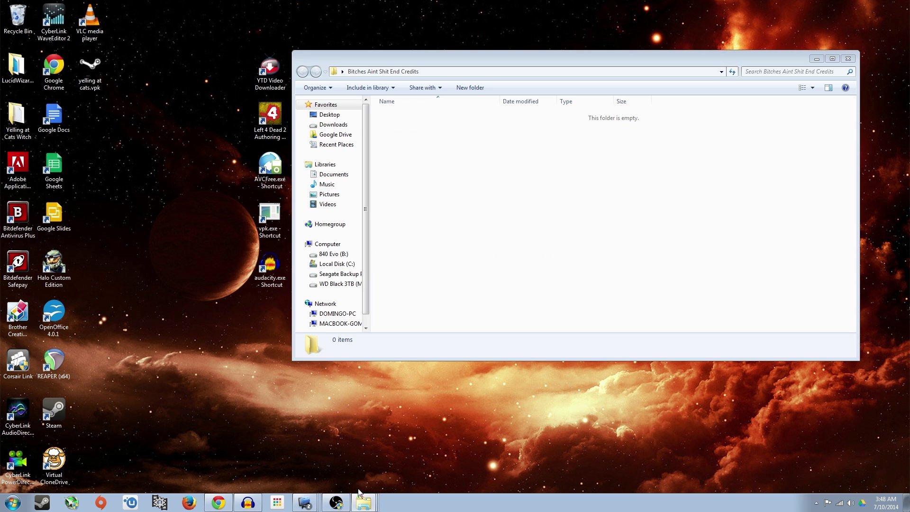
left_click(363, 502)
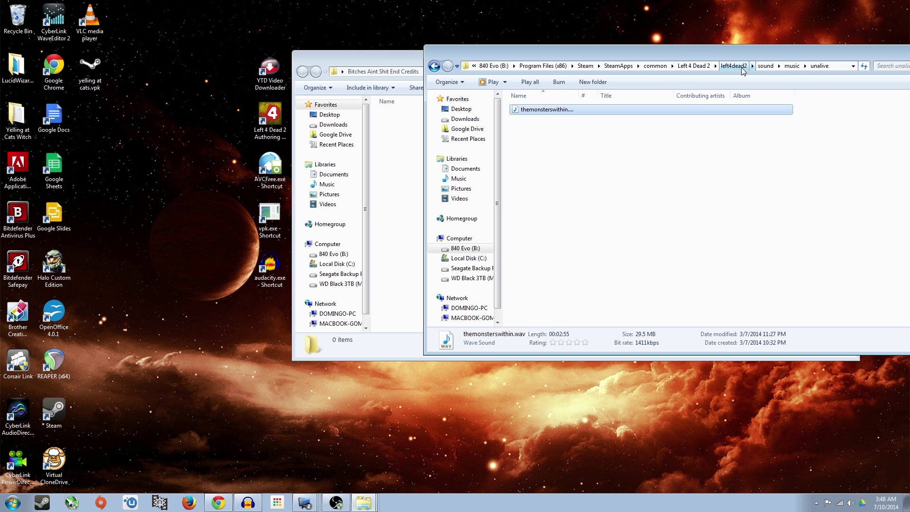
left_click_drag(754, 52, 626, 231)
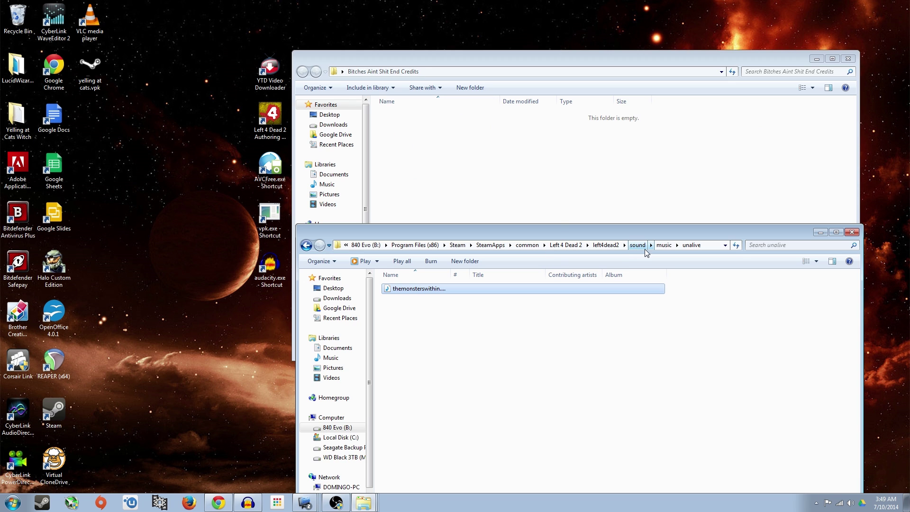
Create a subfolder named 'sound' inside the mod folder
right_click(422, 133)
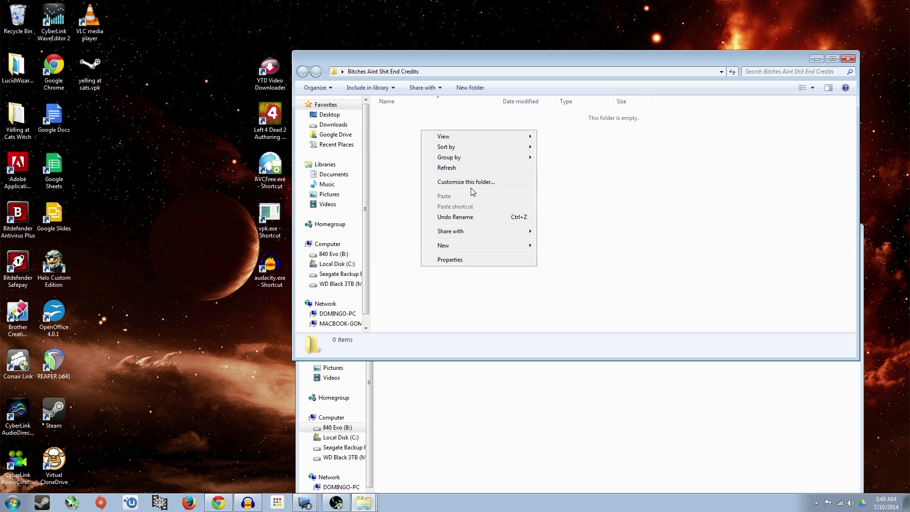
mouse_move(459, 245)
left_click(552, 246)
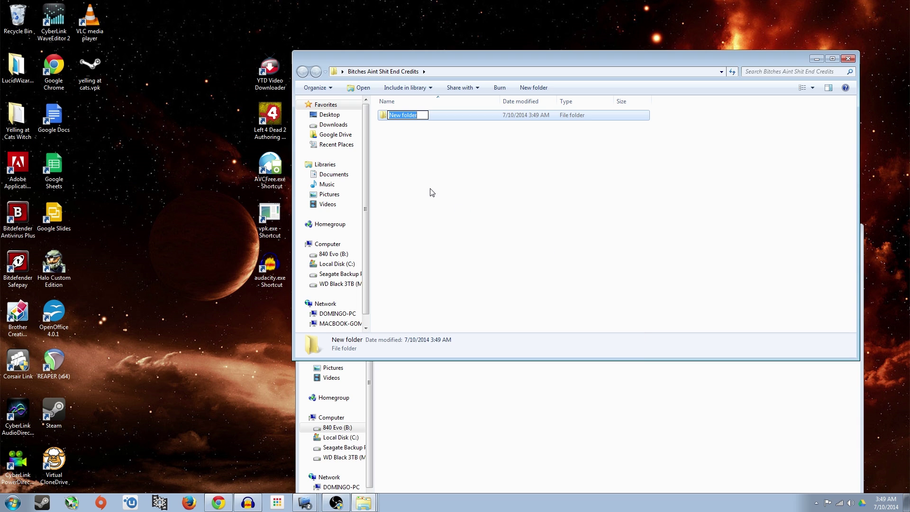
type("sound")
key("Return")
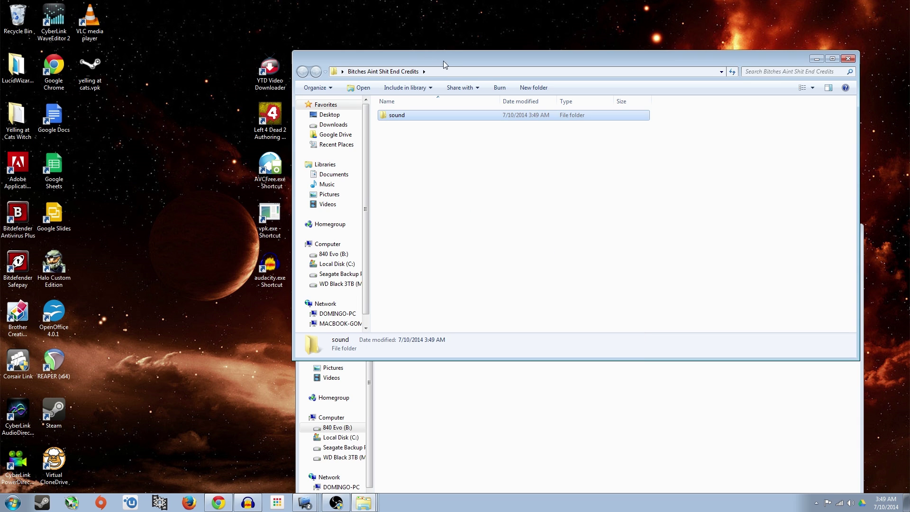
left_click_drag(443, 61, 446, 18)
left_click(483, 279)
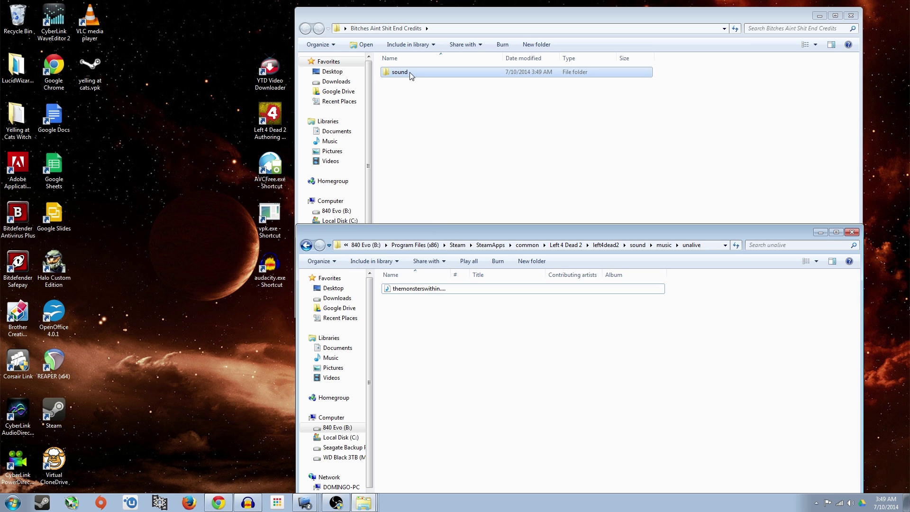
Browse the game's left4dead2 folder into sound\music
left_click(616, 246)
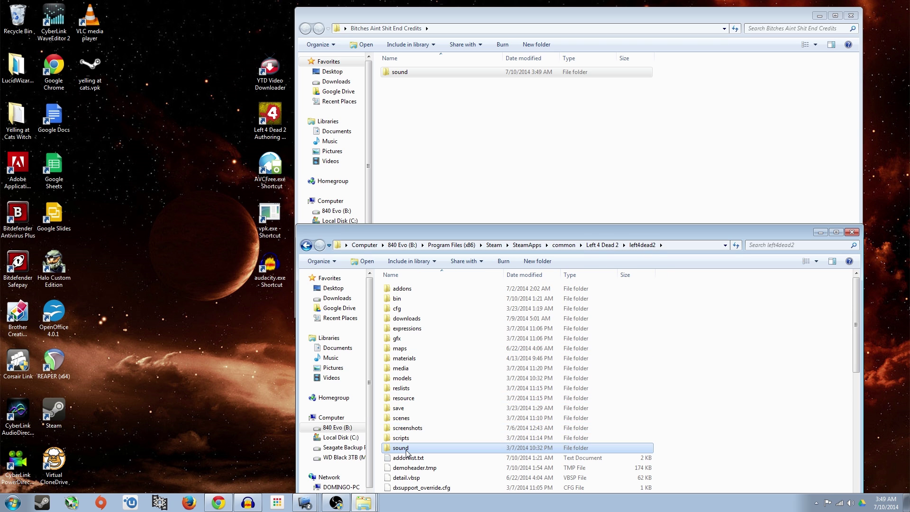
double_click(400, 448)
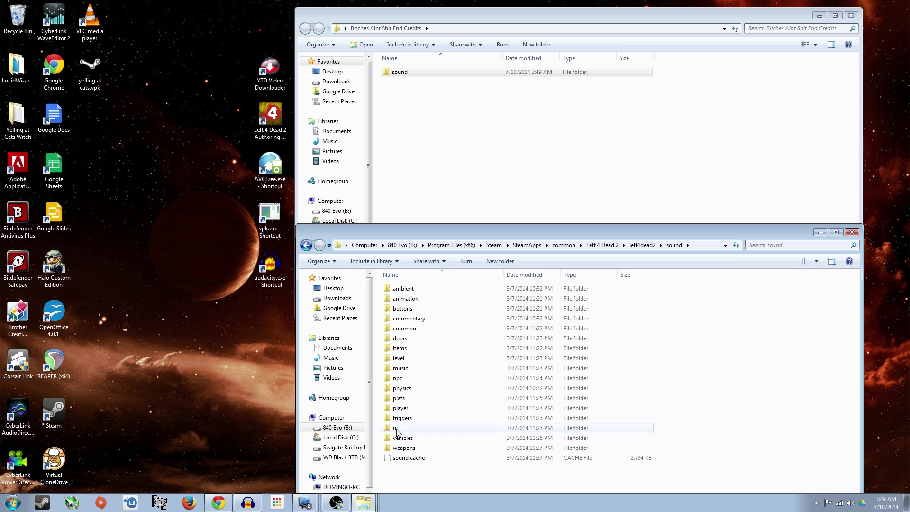
double_click(417, 370)
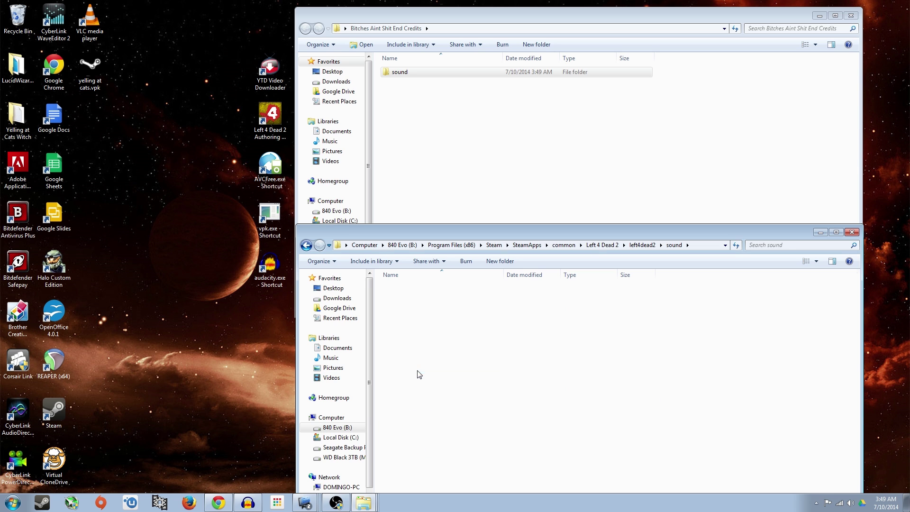
Create a 'music' folder inside the mod's sound folder
left_click(428, 113)
double_click(417, 76)
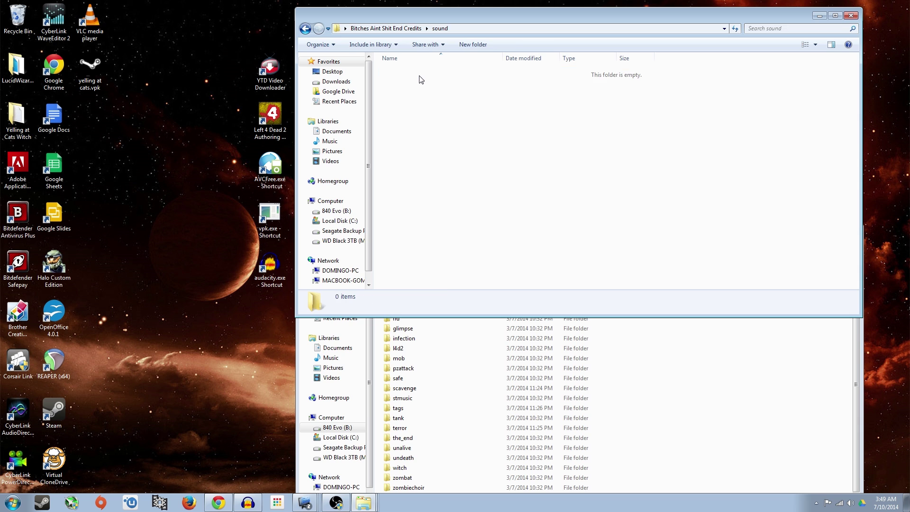
left_click(474, 44)
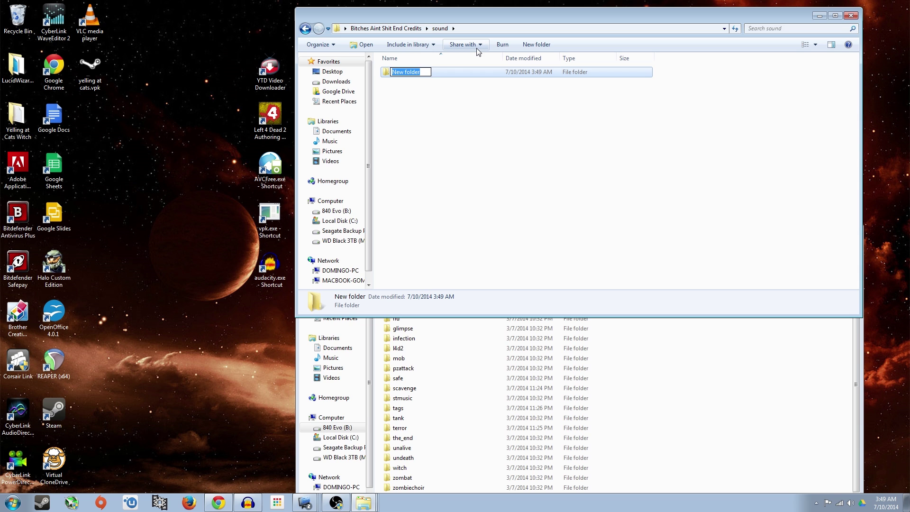
type("music")
key("Return")
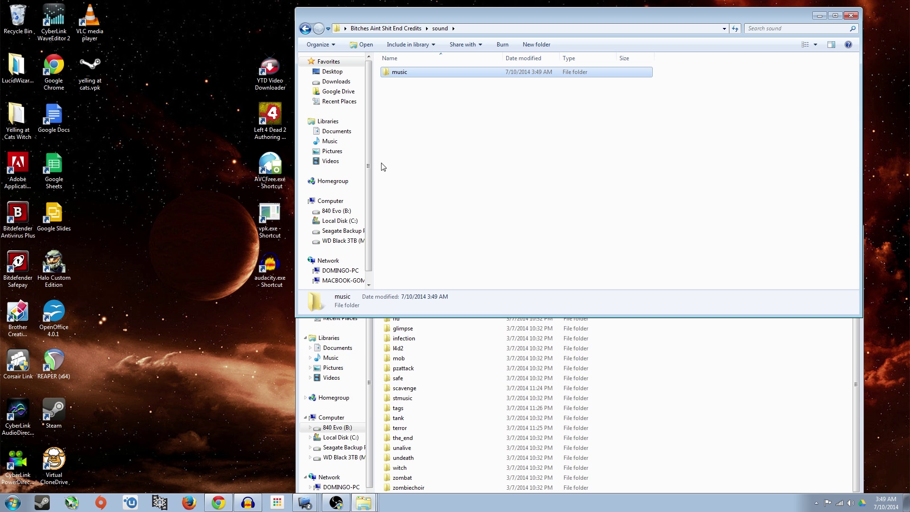
Create an 'unalive' folder in the mod's music folder and open the game's unalive folder
left_click(703, 365)
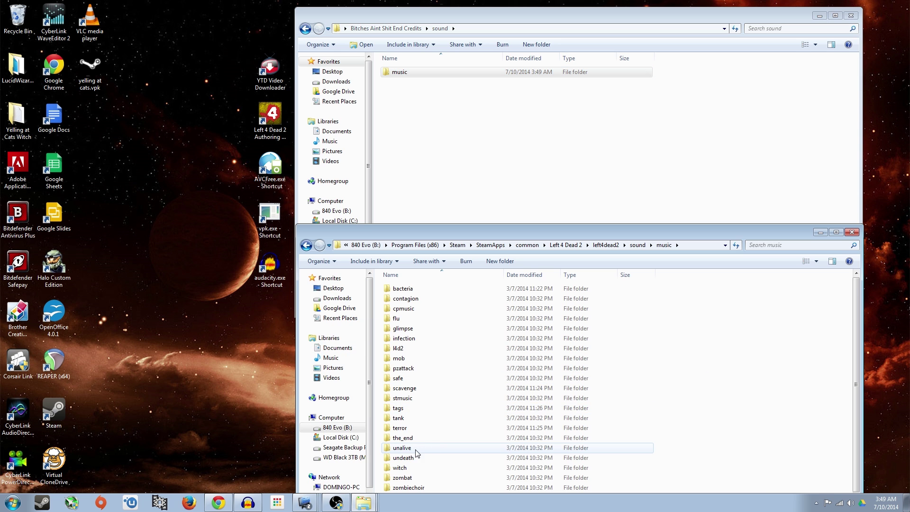
left_click(403, 452)
left_click(412, 178)
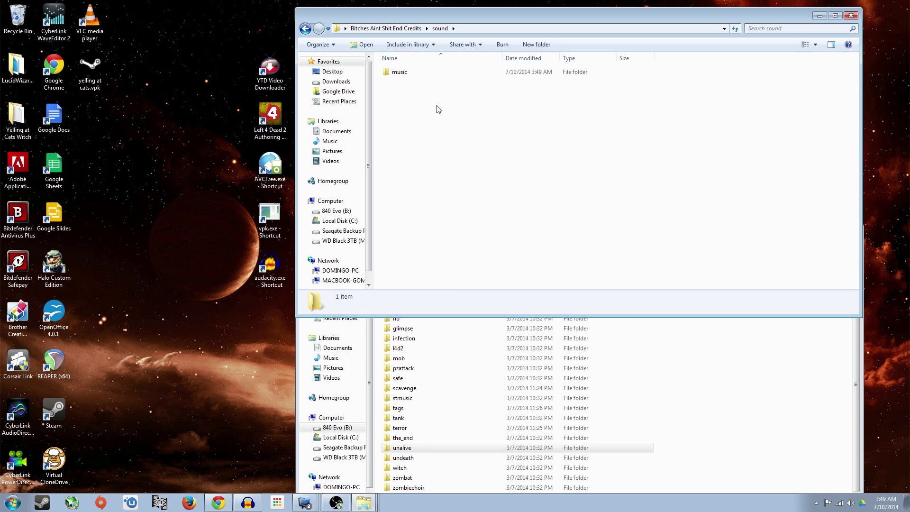
double_click(411, 73)
left_click(473, 44)
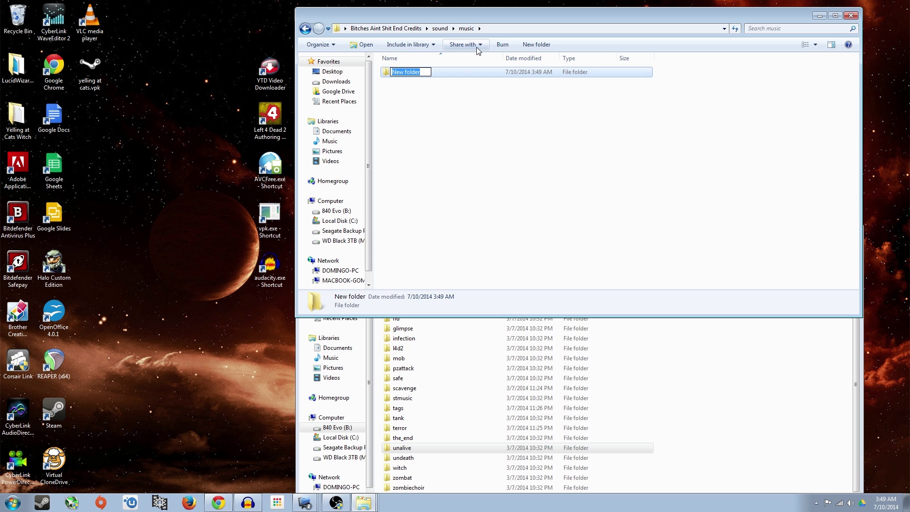
type("unalive")
key("Return")
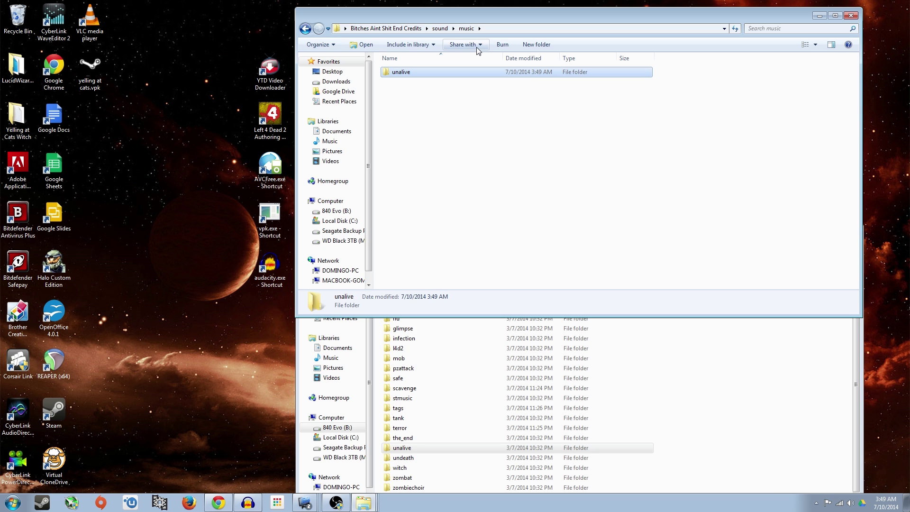
double_click(409, 448)
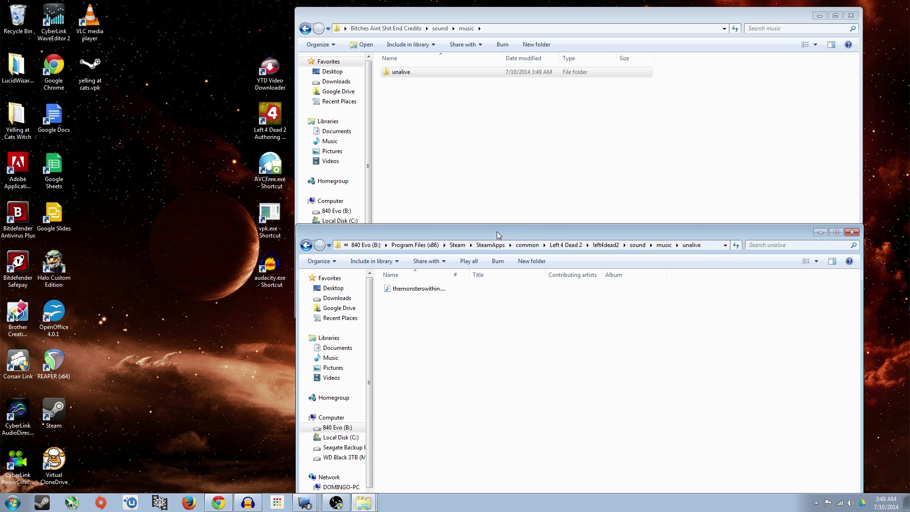
left_click_drag(499, 235, 491, 205)
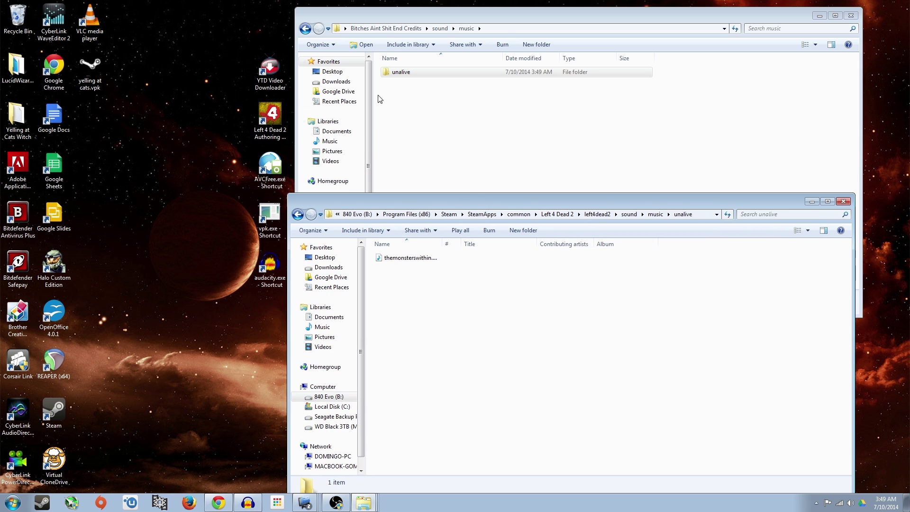
Return to the song in Audacity and start a File > Export
left_click(432, 18)
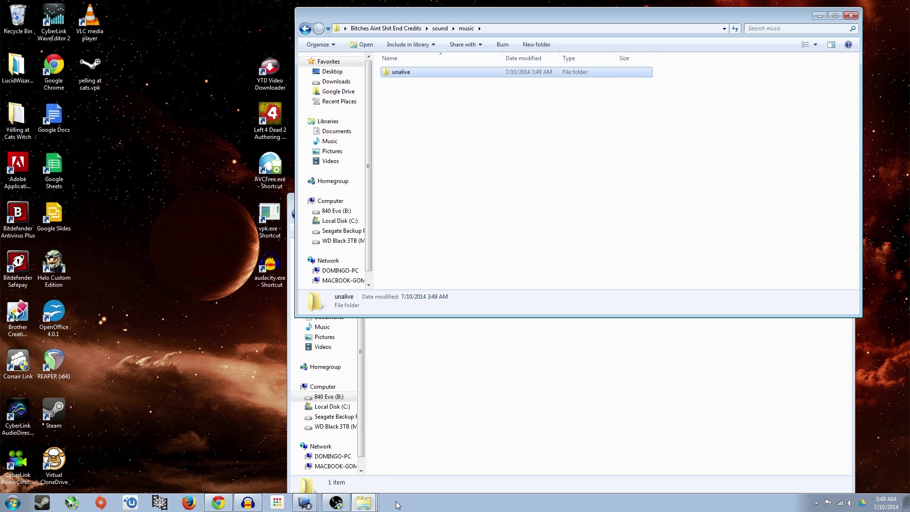
left_click(248, 503)
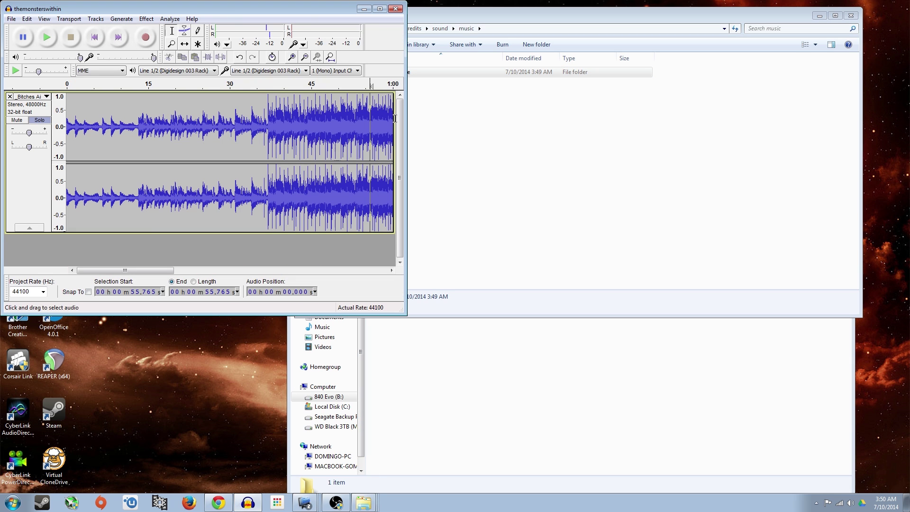
left_click(12, 19)
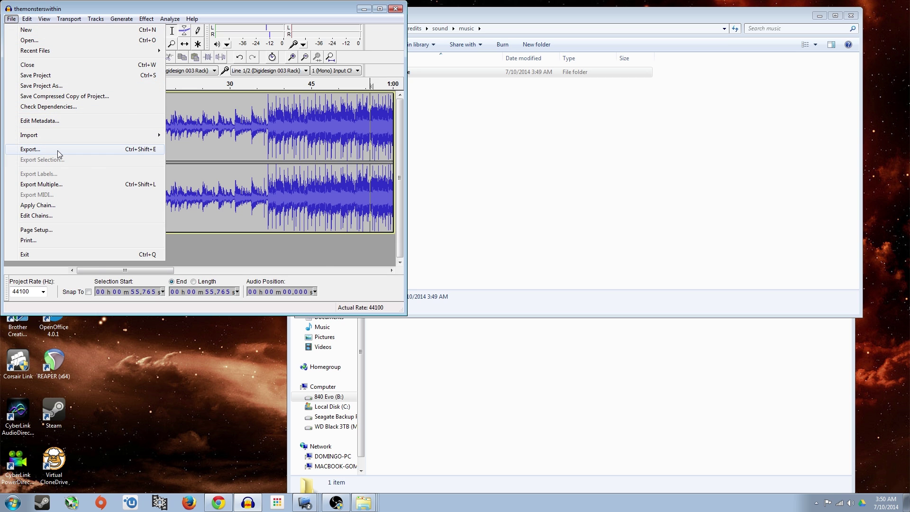
left_click(42, 149)
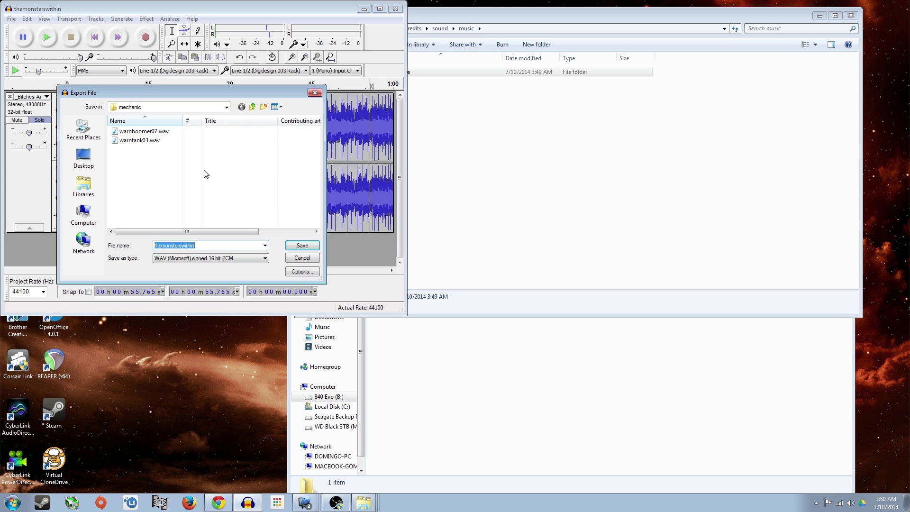
Point the export at the Desktop mod folder's sound\music\unalive subfolder
left_click(224, 108)
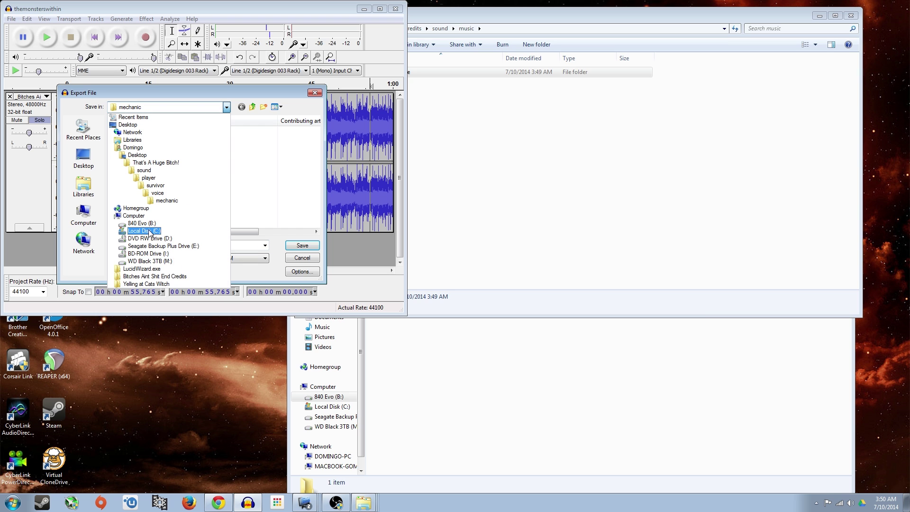
left_click(137, 125)
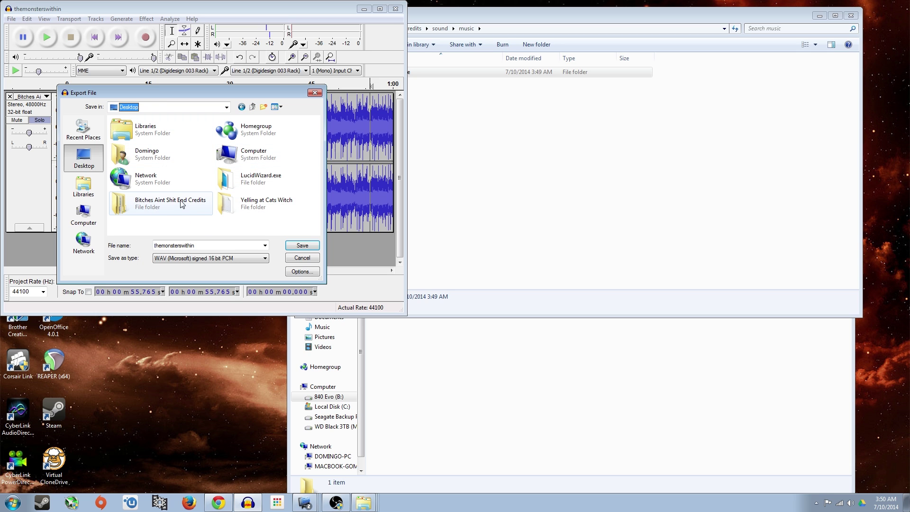
double_click(180, 203)
double_click(146, 135)
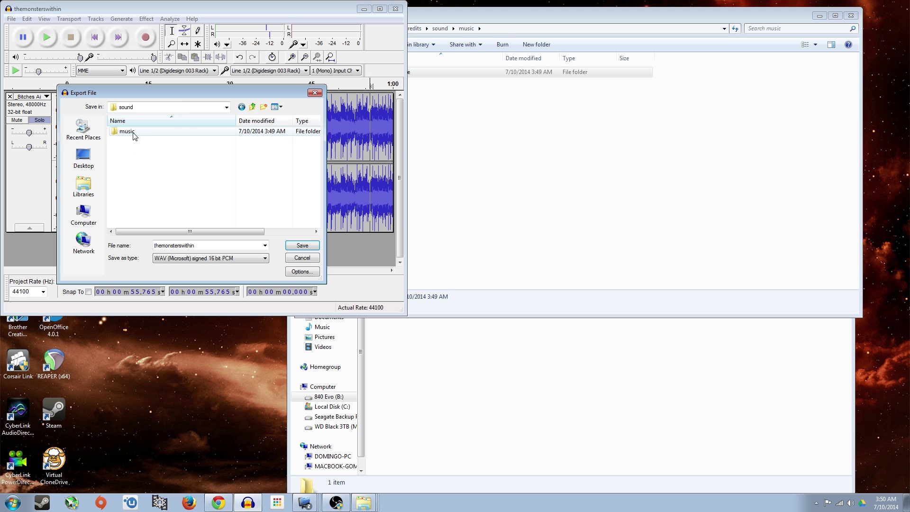
double_click(134, 137)
double_click(128, 131)
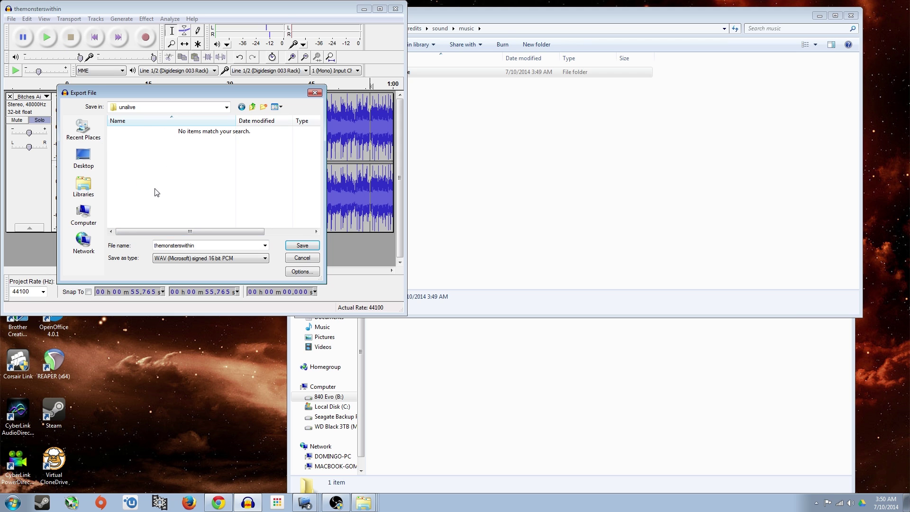
Keep the file name themonsterswithin after checking the unalive folder's existing file names in Explorer
double_click(203, 246)
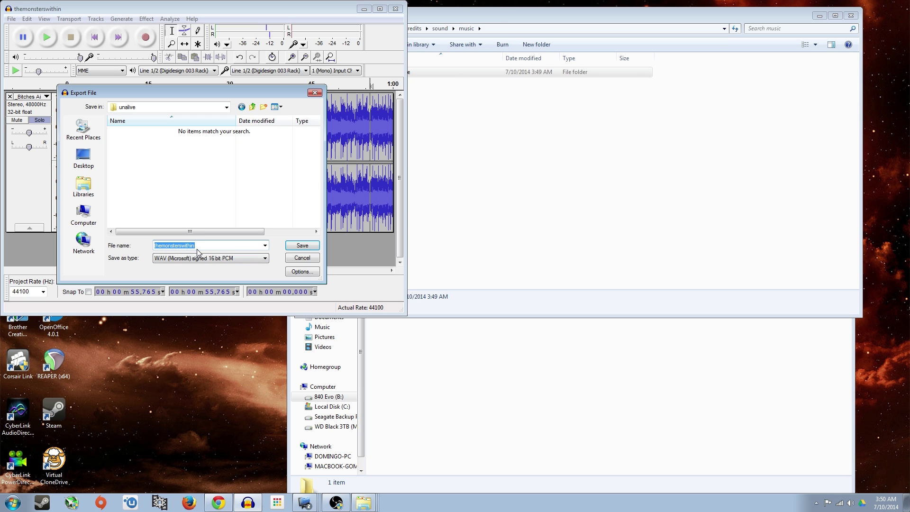
left_click(496, 17)
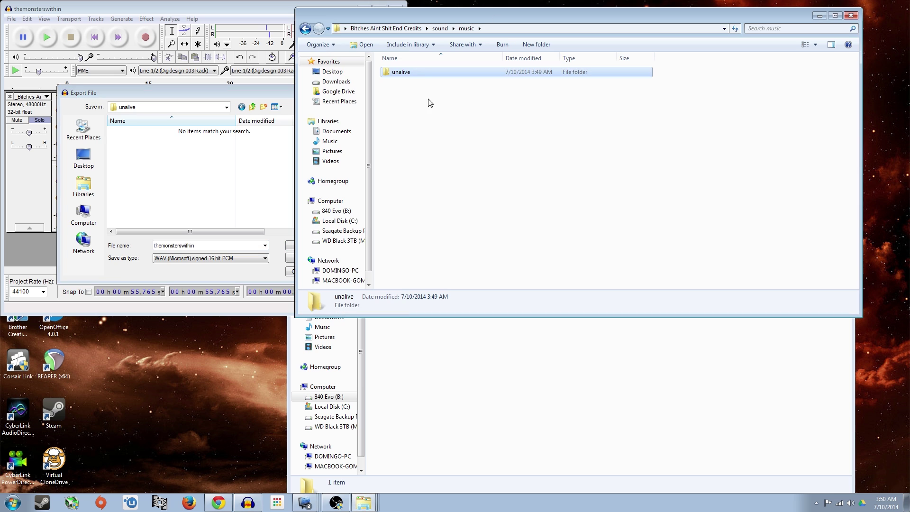
double_click(423, 74)
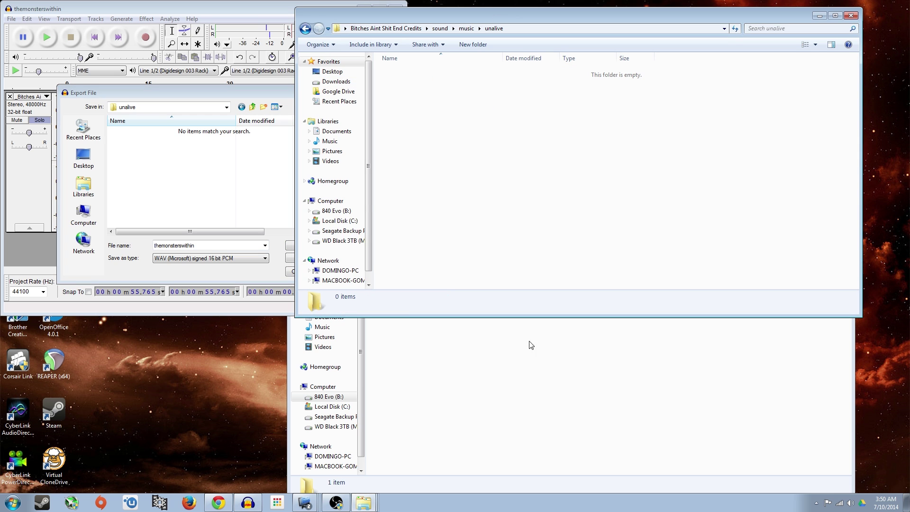
left_click(529, 369)
left_click_drag(441, 243, 482, 244)
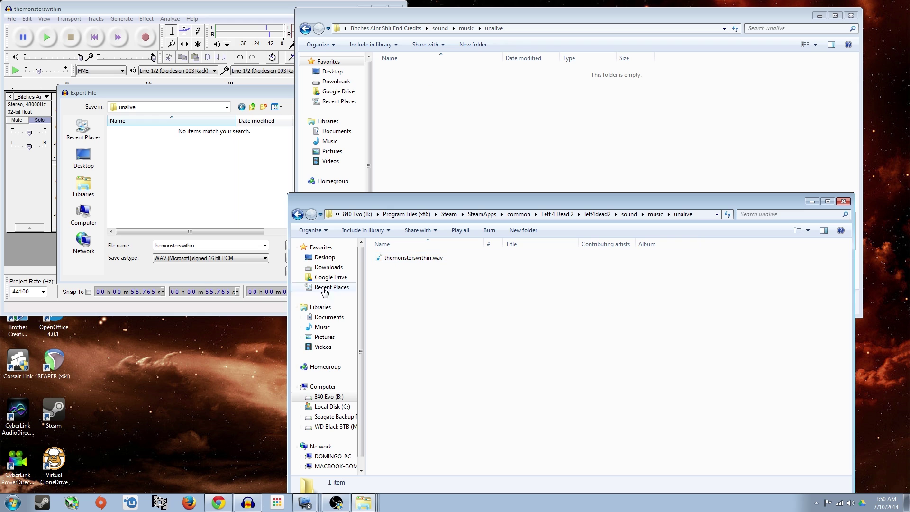
left_click(236, 199)
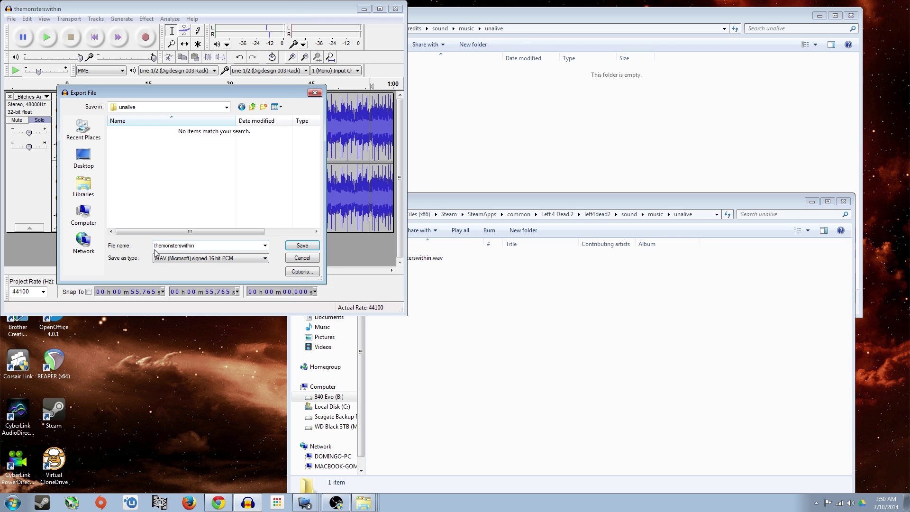
Save themonsterswithin.wav, accept the metadata, and view the result in the unalive folder
key("Tab")
left_click(293, 249)
left_click(301, 246)
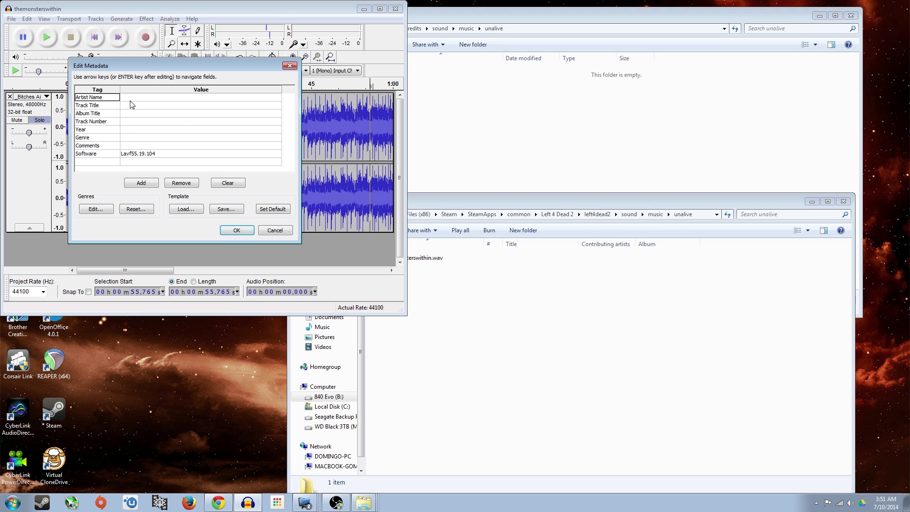
left_click(239, 233)
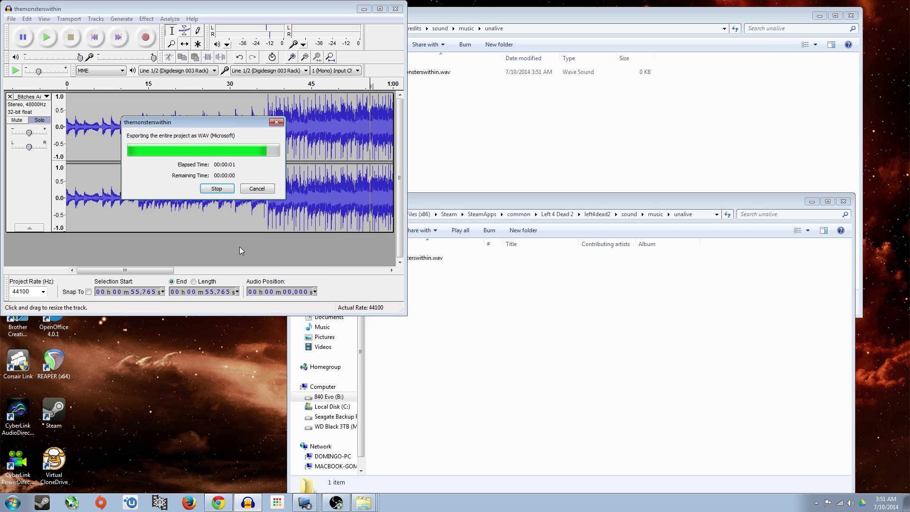
left_click(471, 99)
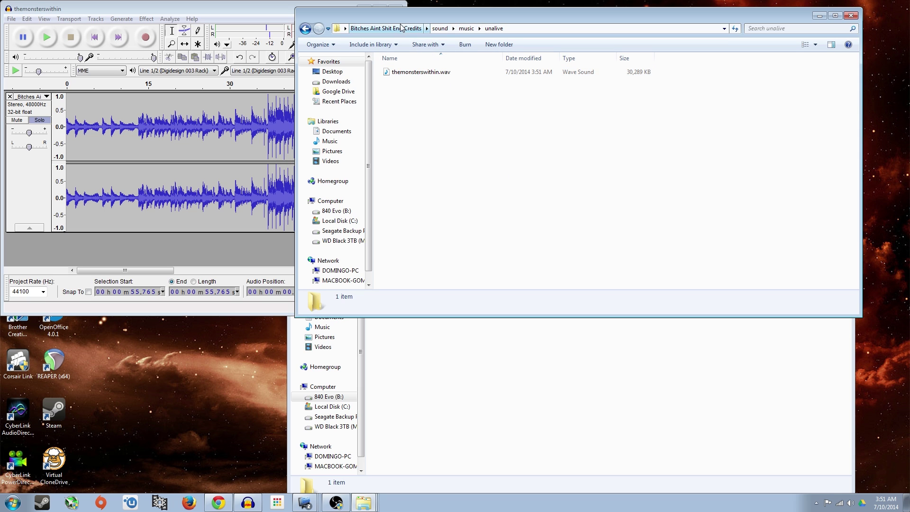
Play themonsterswithin.wav in the media player to check it, then return to Audacity
double_click(441, 73)
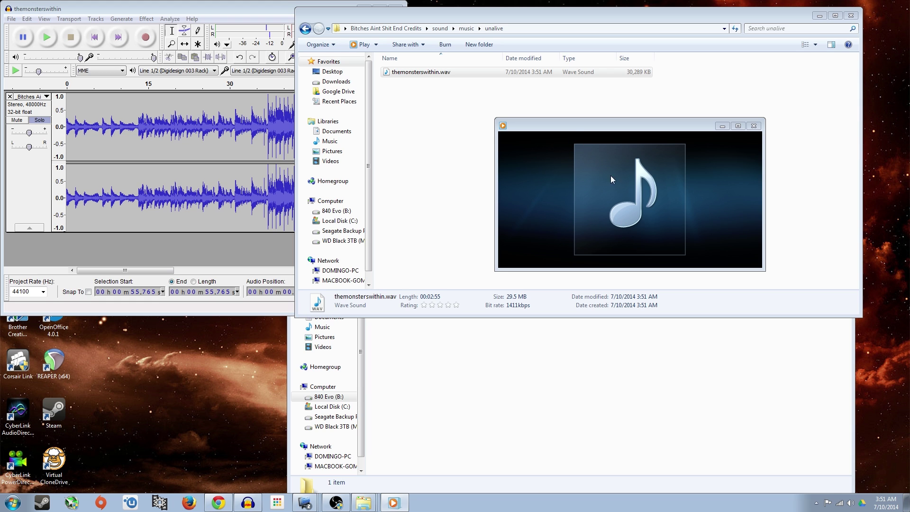
left_click(753, 127)
left_click(630, 146)
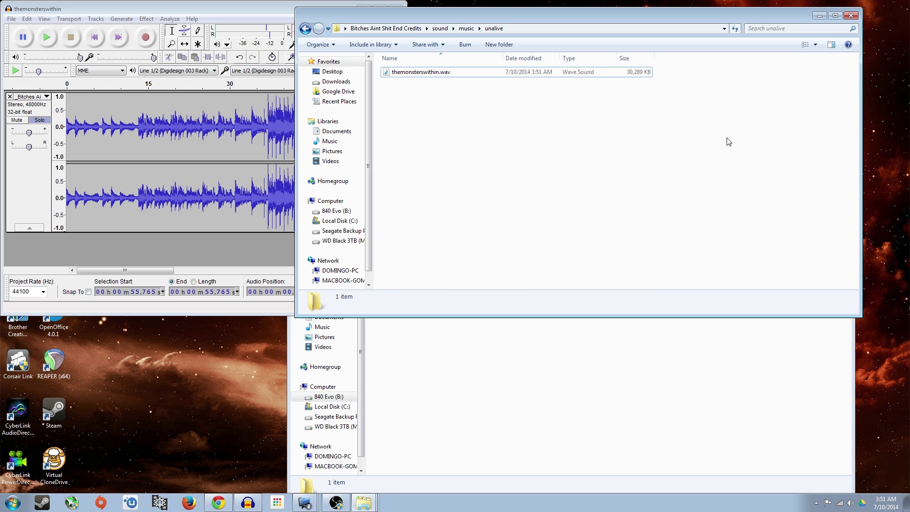
left_click(561, 369)
left_click(263, 9)
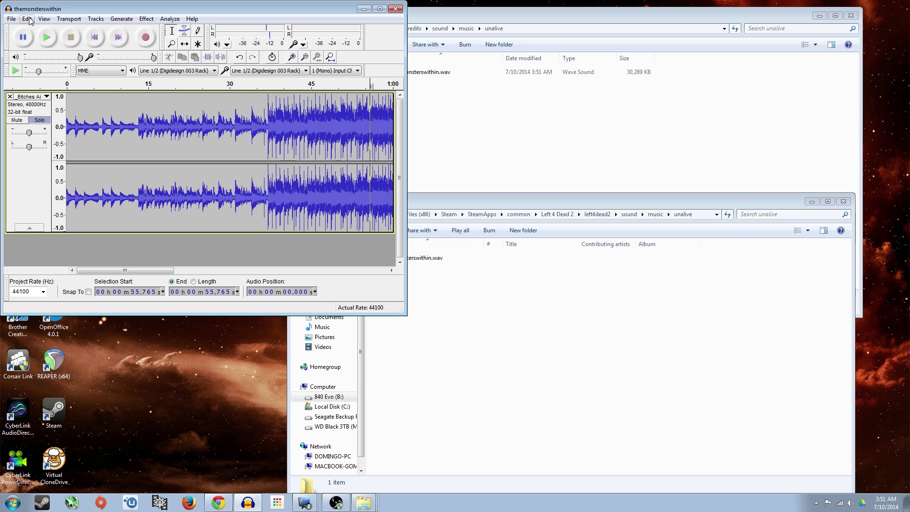
Quit Audacity without saving the project and minimize all windows to the desktop
left_click(396, 9)
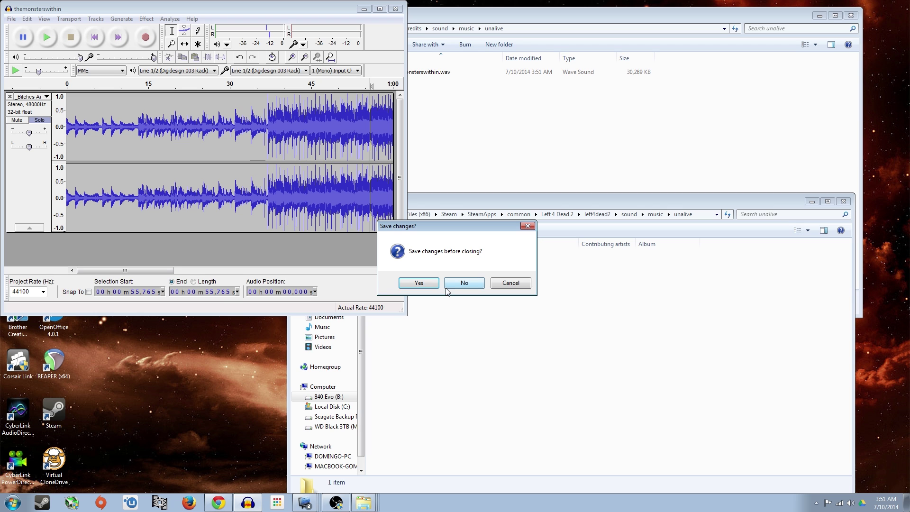
left_click(463, 284)
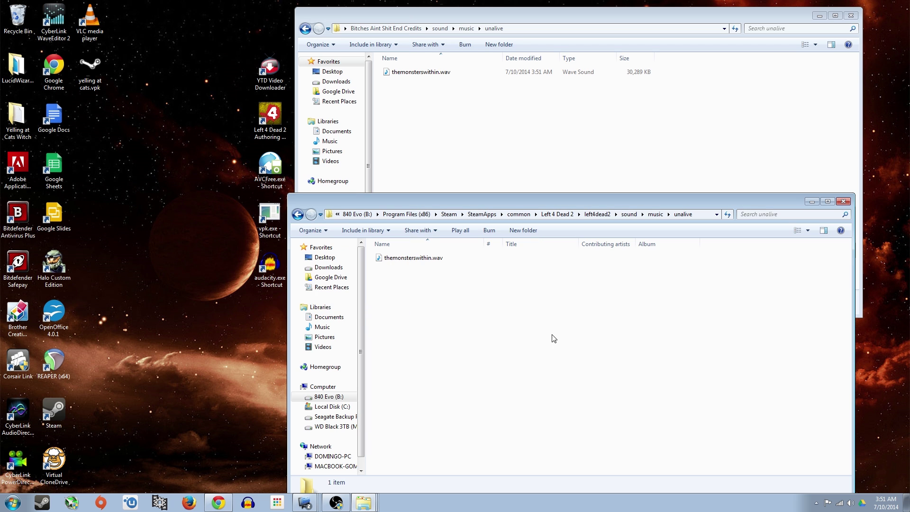
left_click(441, 126)
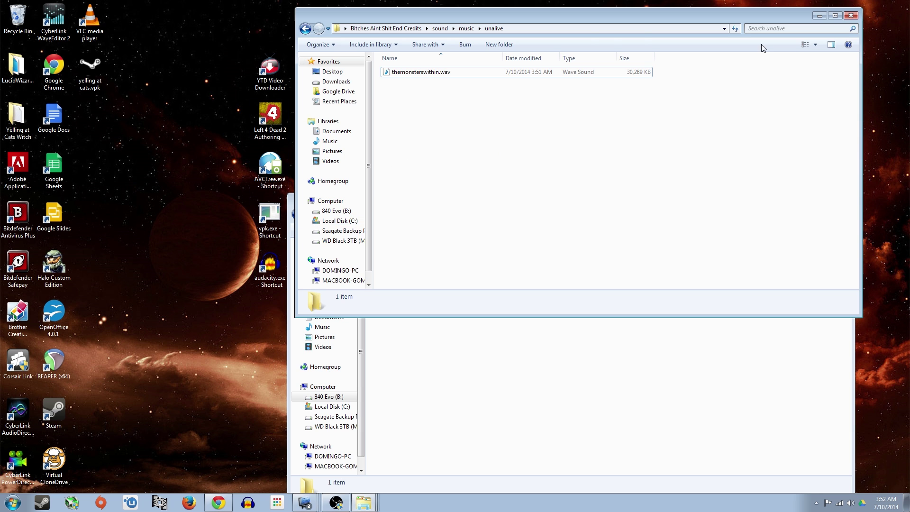
left_click(591, 354)
left_click(432, 103)
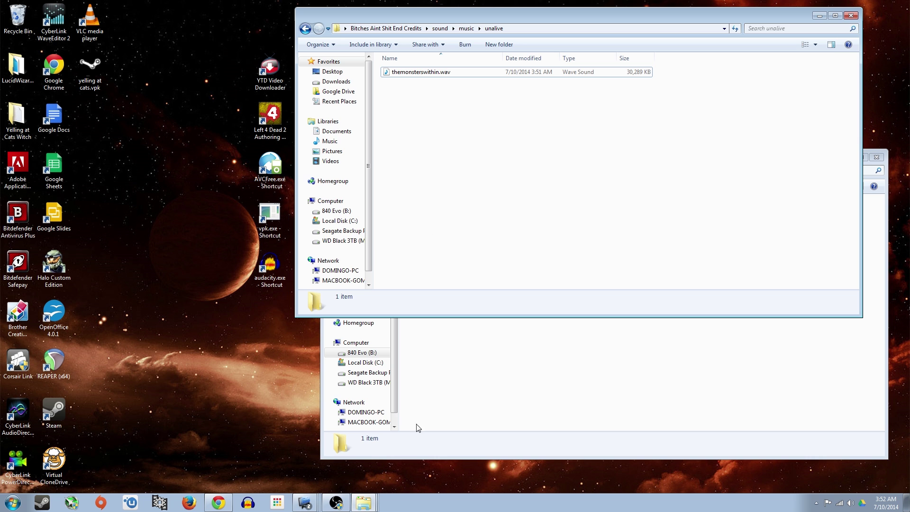
left_click(906, 506)
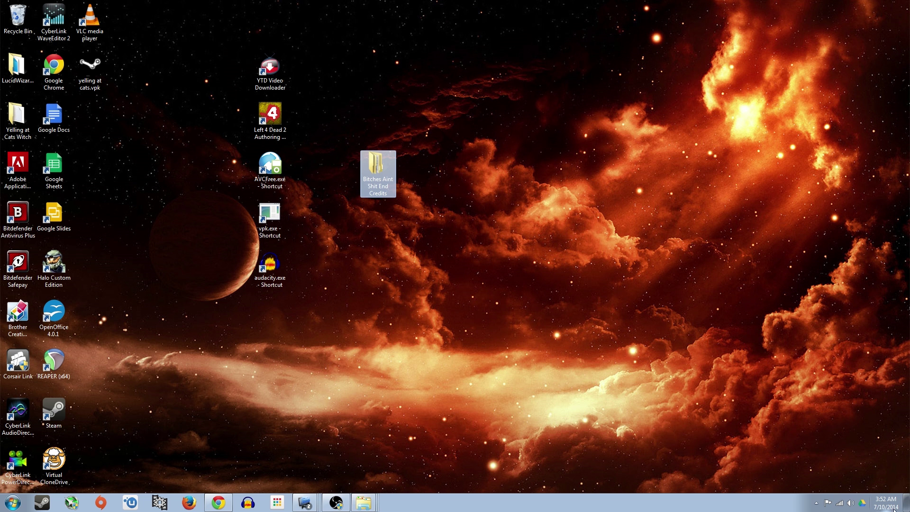
Browse the mod folder down to sound\music\unalive, go back up, and close the window
double_click(376, 166)
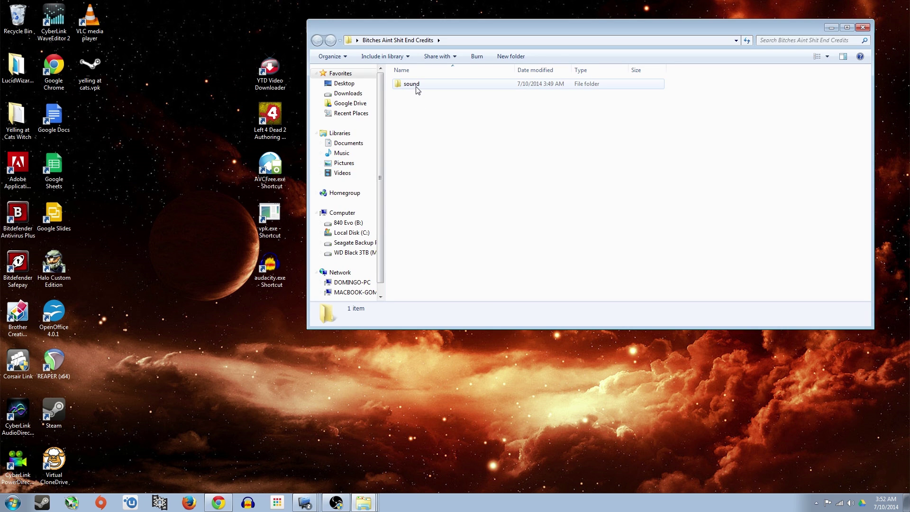
double_click(417, 90)
double_click(417, 90)
left_click(417, 90)
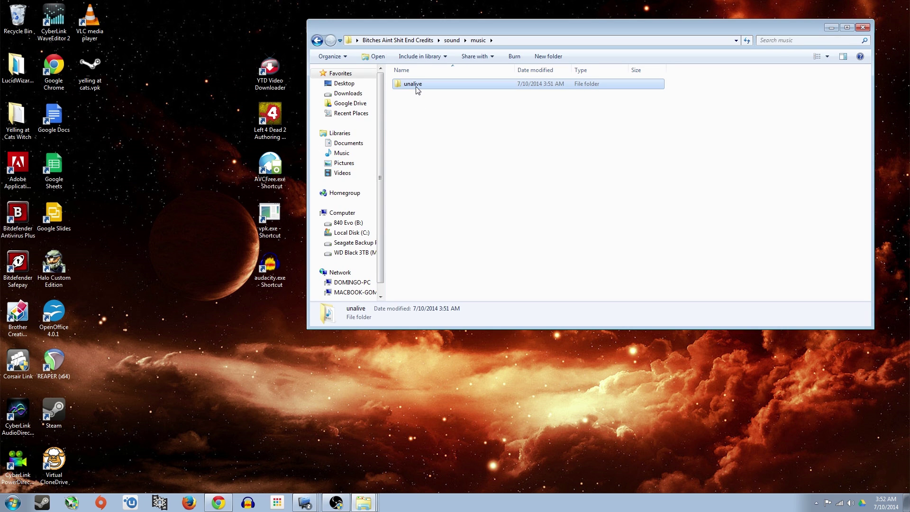
double_click(417, 90)
key("BackSpace")
key("BackSpace")
key("BackSpace")
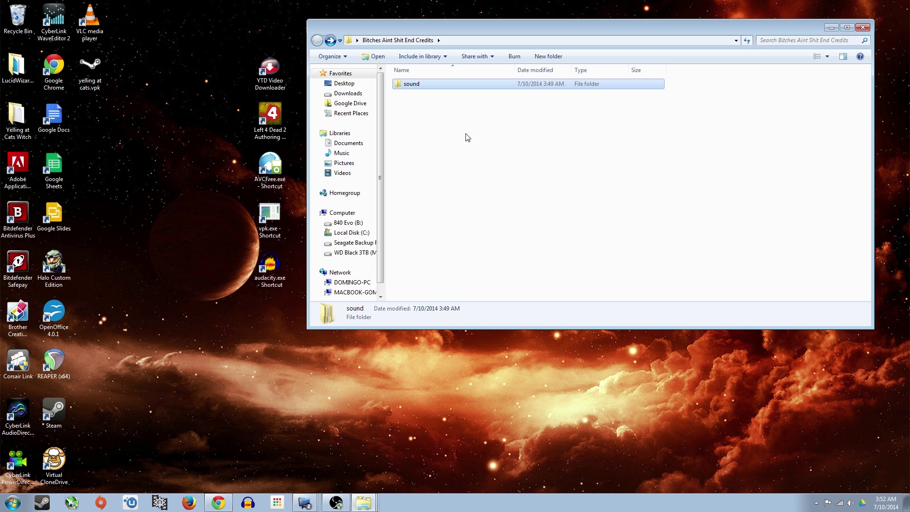
left_click(863, 27)
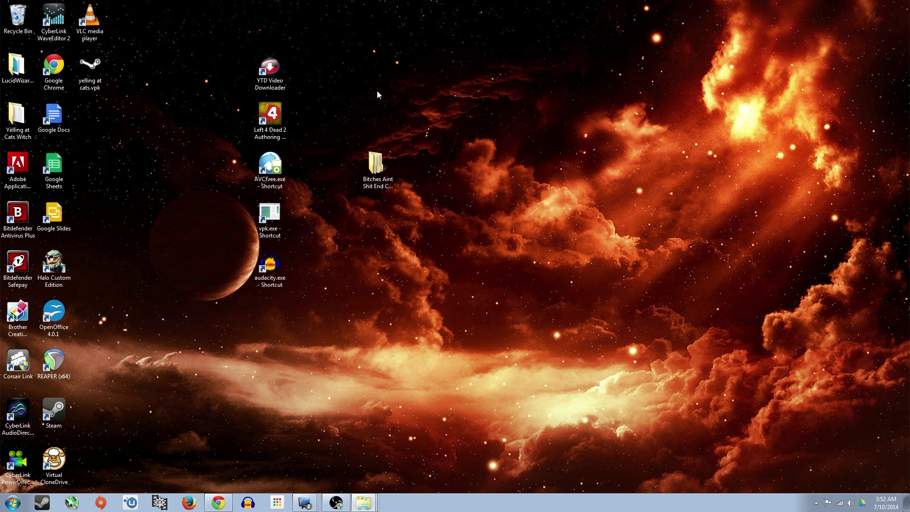
Open the Yelling at Cats Witch folder and preview its addoninfo.txt
left_click_drag(468, 96, 486, 116)
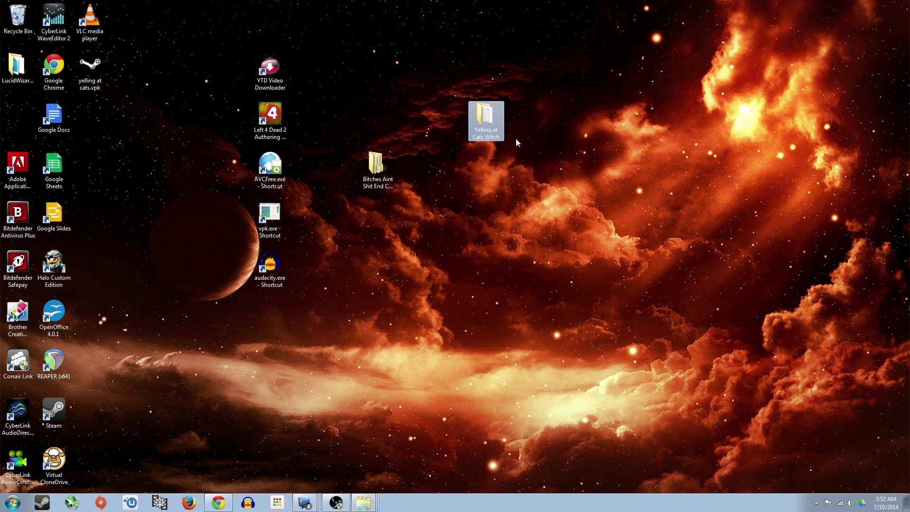
double_click(490, 117)
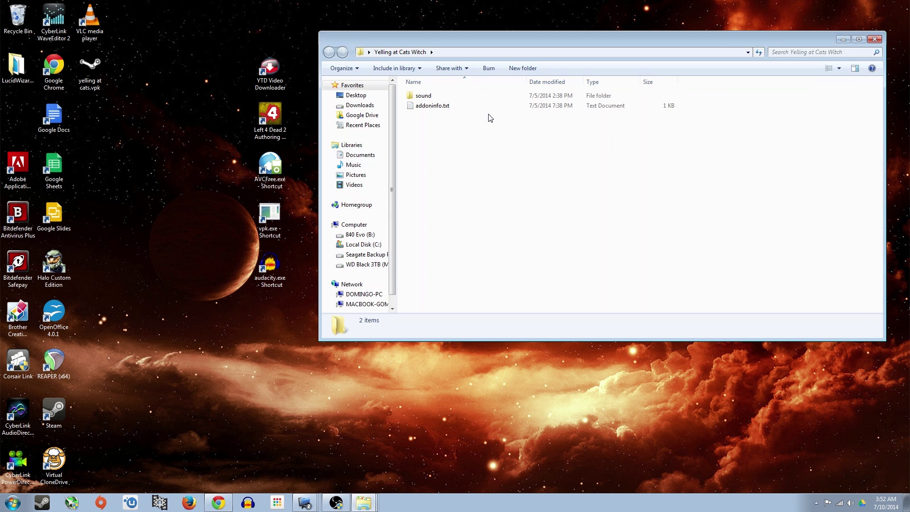
double_click(431, 106)
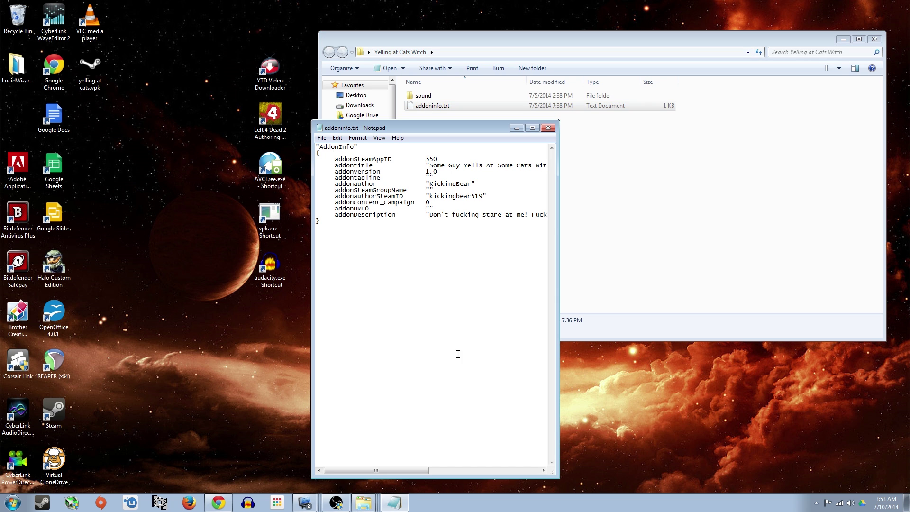
left_click_drag(471, 171, 540, 165)
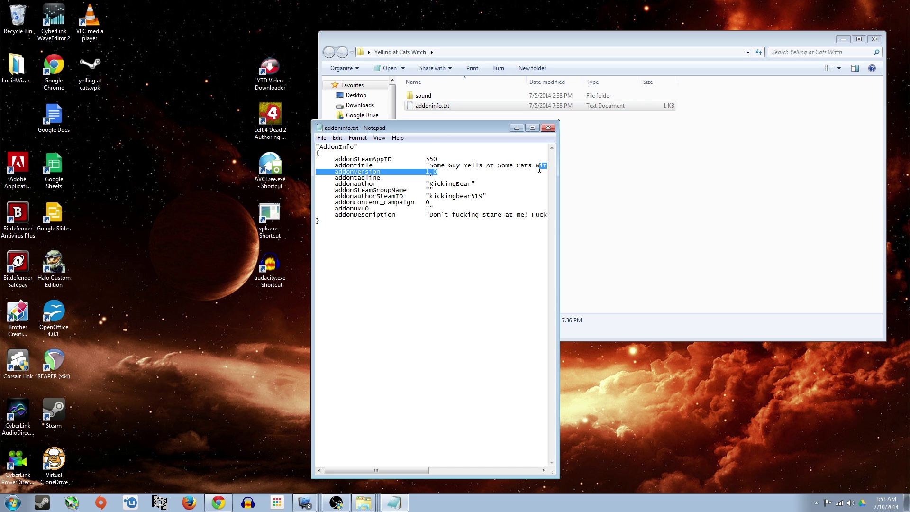
left_click(507, 280)
left_click(548, 128)
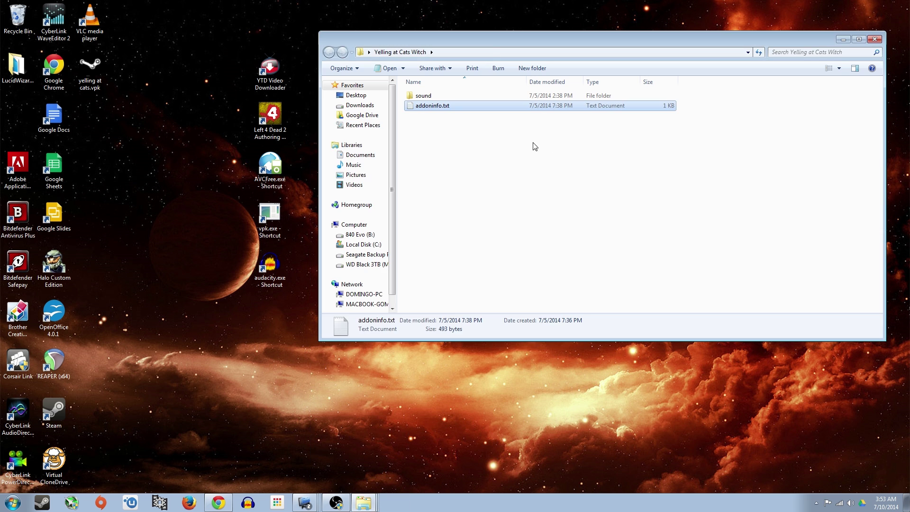
Copy addoninfo.txt into the Bitches Aint Shit End Credits folder
left_click_drag(531, 37, 677, 26)
left_click(371, 168)
double_click(370, 169)
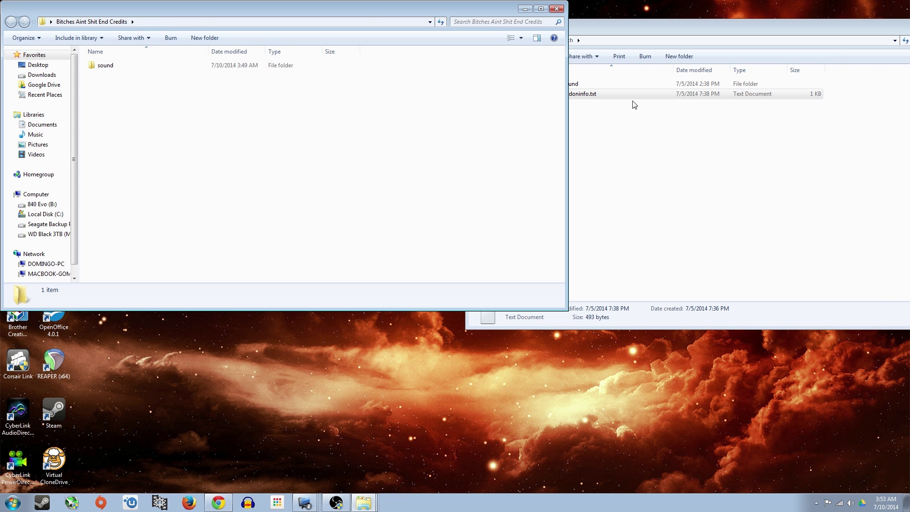
right_click(579, 96)
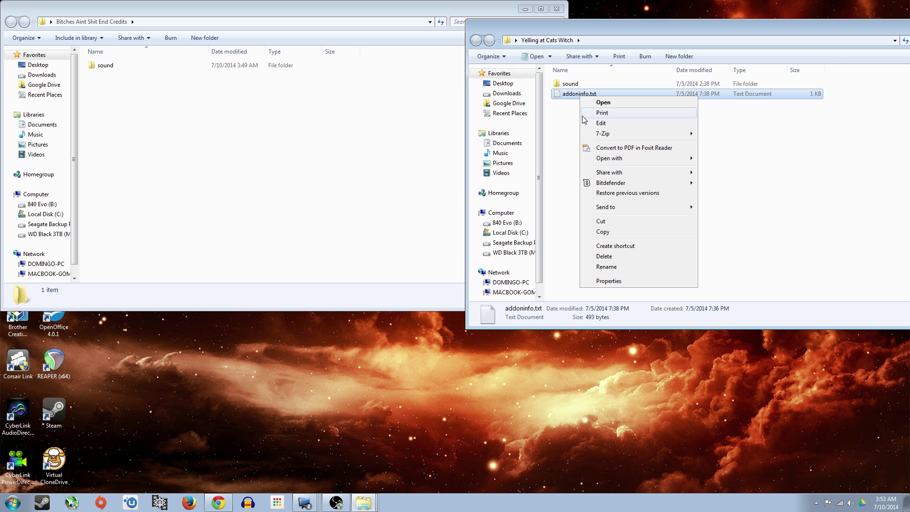
left_click(613, 232)
left_click(264, 153)
right_click(117, 111)
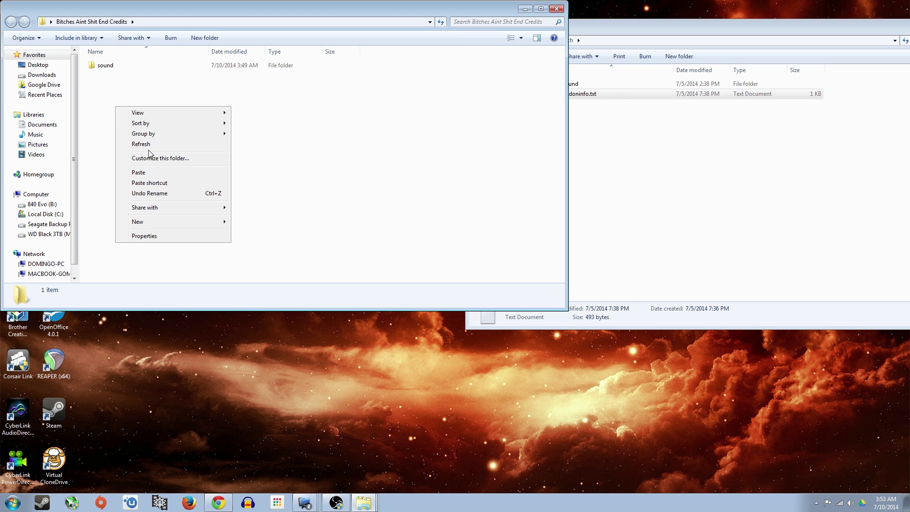
left_click(167, 175)
Minimize the Yelling at Cats Witch window and open the copied addoninfo.txt in Notepad
left_click(759, 173)
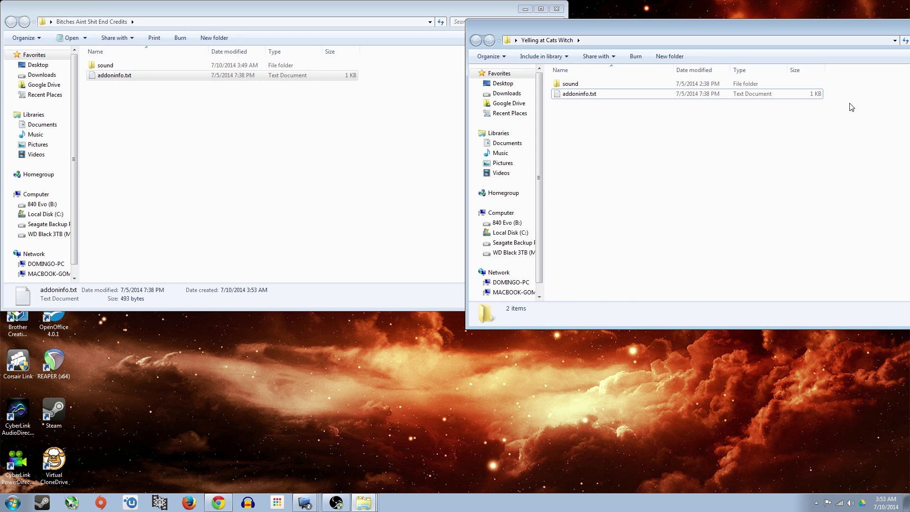
key("super+Down")
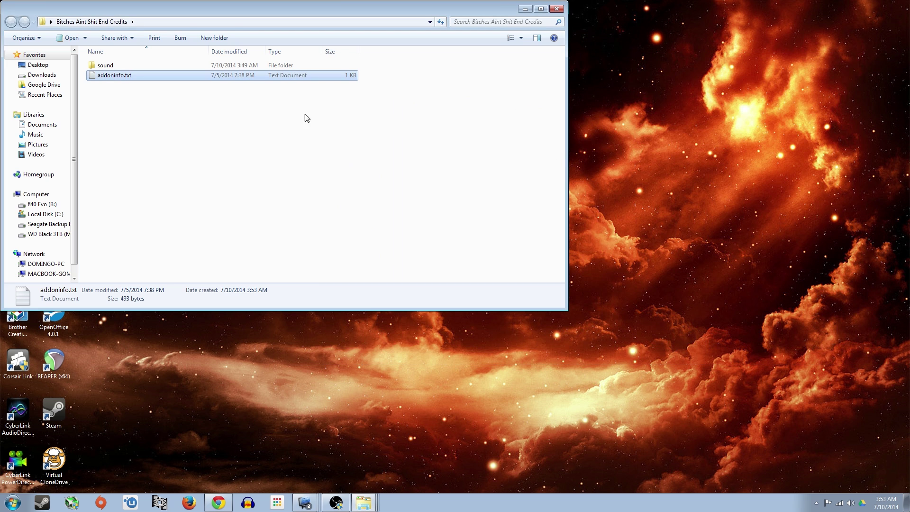
left_click_drag(223, 9, 400, 47)
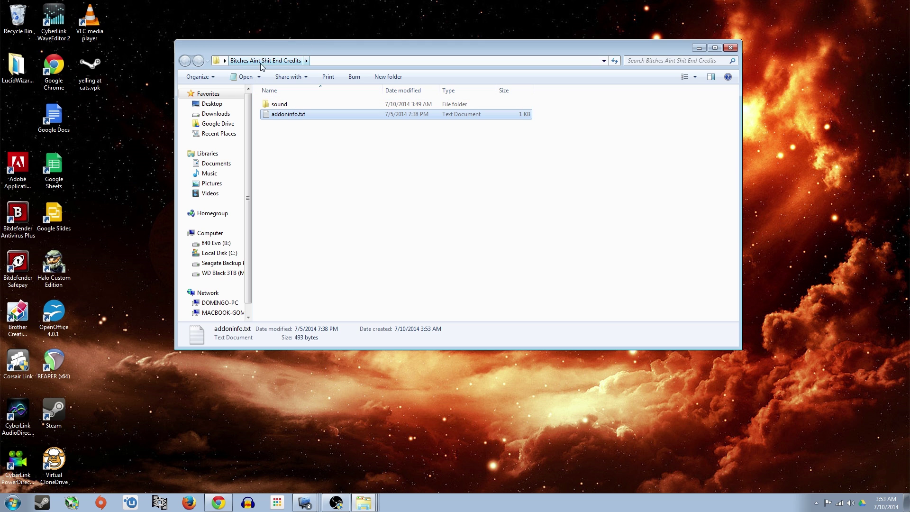
left_click(294, 116)
left_click(272, 124)
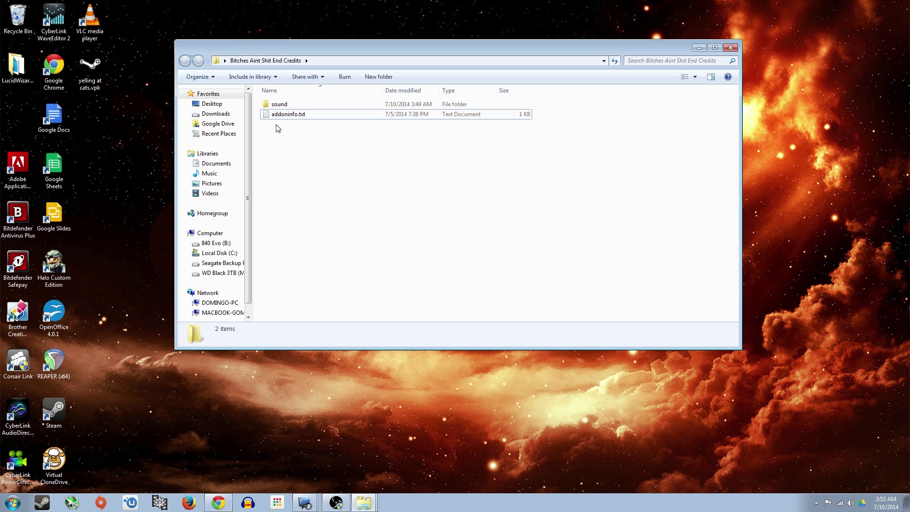
double_click(268, 118)
left_click(470, 320)
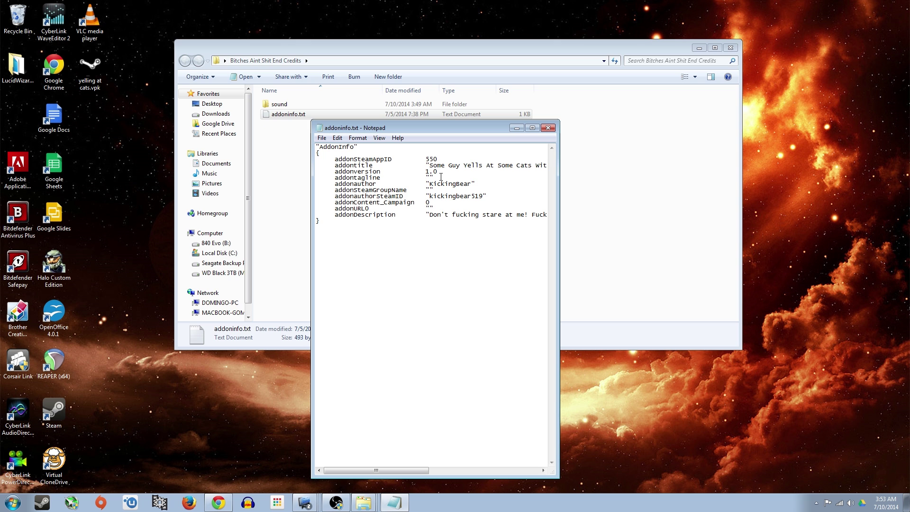
mouse_move(403, 470)
left_mouse_down()
mouse_move(442, 476)
mouse_move(349, 471)
mouse_move(417, 477)
mouse_move(392, 476)
left_mouse_up()
mouse_move(421, 470)
left_mouse_down()
mouse_move(442, 471)
mouse_move(421, 470)
left_mouse_up()
left_click_drag(471, 185, 429, 185)
left_click_drag(398, 471, 430, 471)
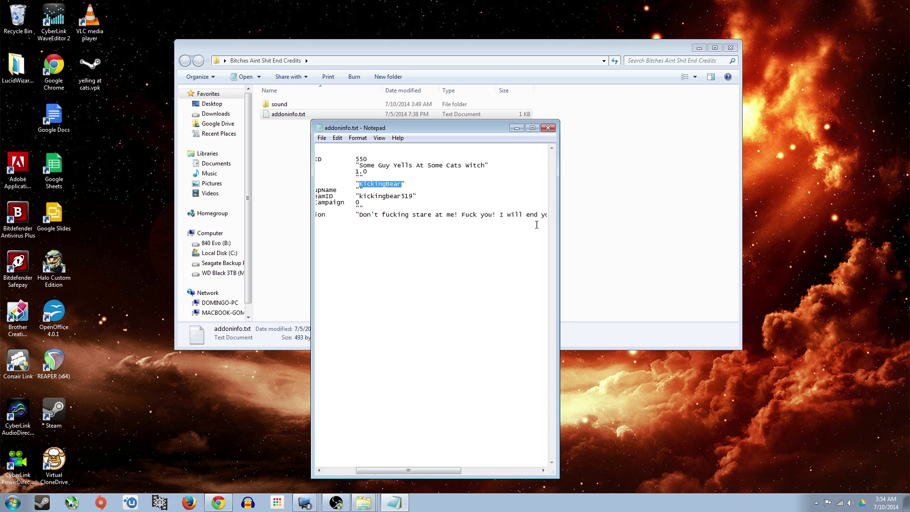
left_click_drag(403, 471, 371, 473)
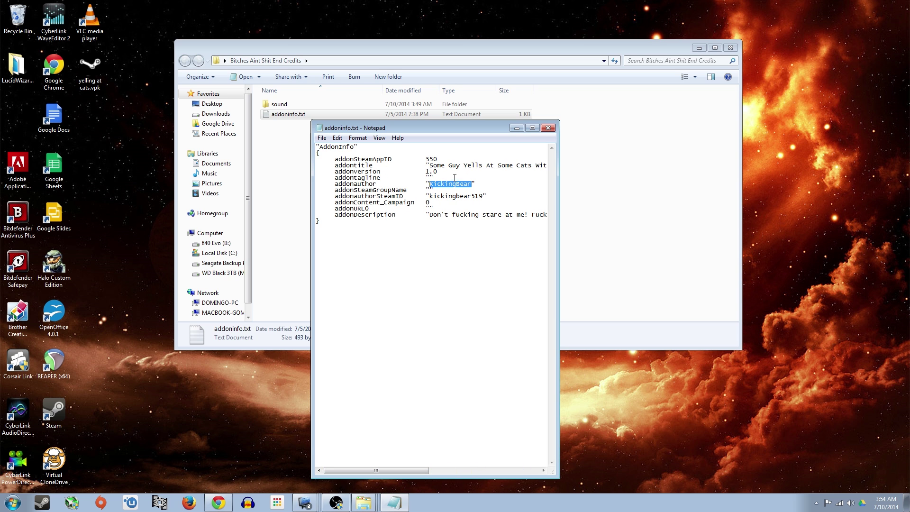
left_click_drag(431, 165, 476, 165)
Replace the add-on title with Bitches Ain't Shit End Credits
key("BackSpace")
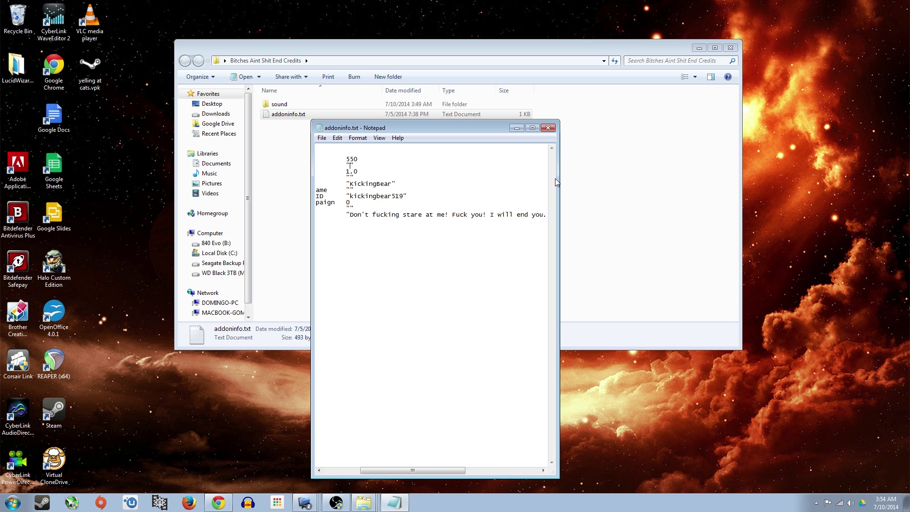
type("Bitches Ain't Shit End Credits")
key("ctrl+Left")
key("ctrl+Left")
Widen the Notepad window and select the entire old add-on description
left_click_drag(442, 470, 401, 469)
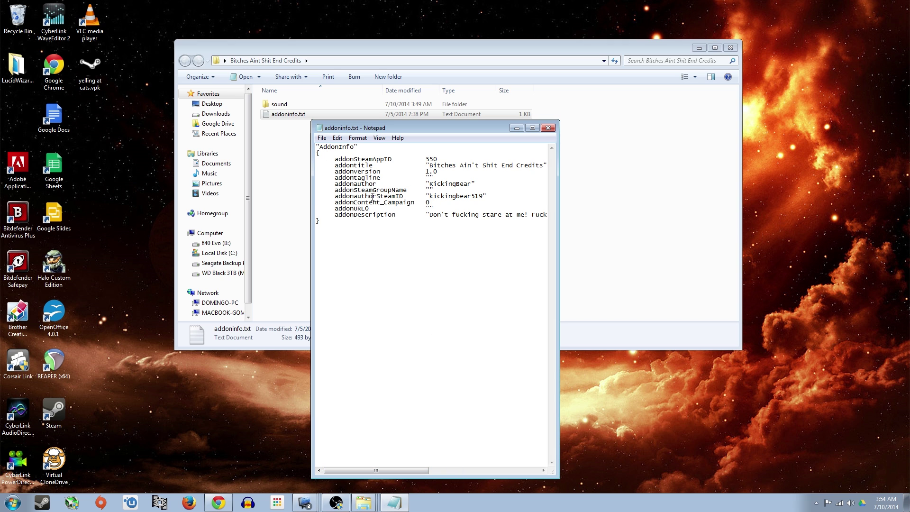
left_click_drag(400, 471, 426, 456)
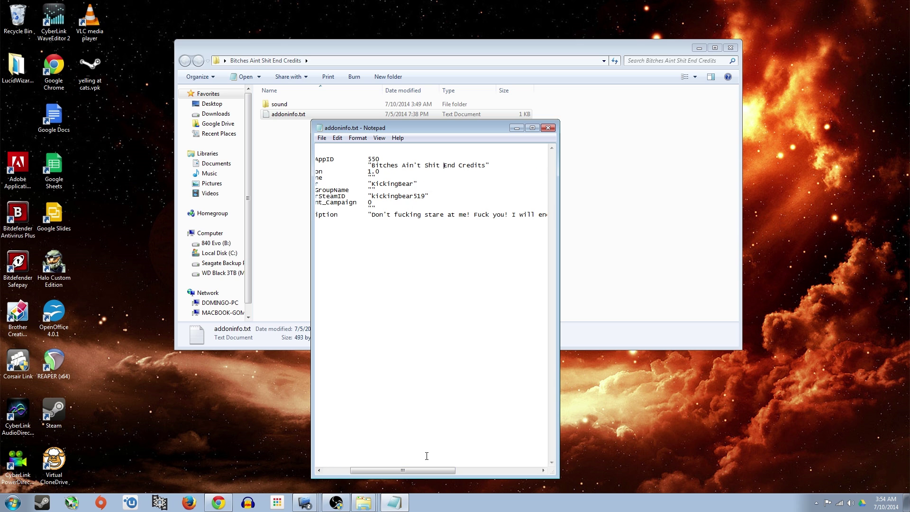
left_click_drag(372, 214, 518, 243)
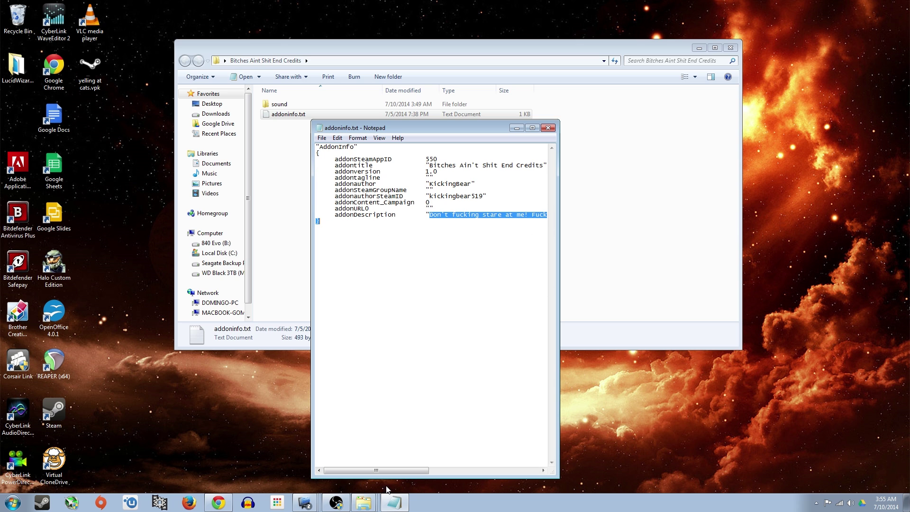
left_click_drag(403, 471, 545, 485)
left_click(546, 223)
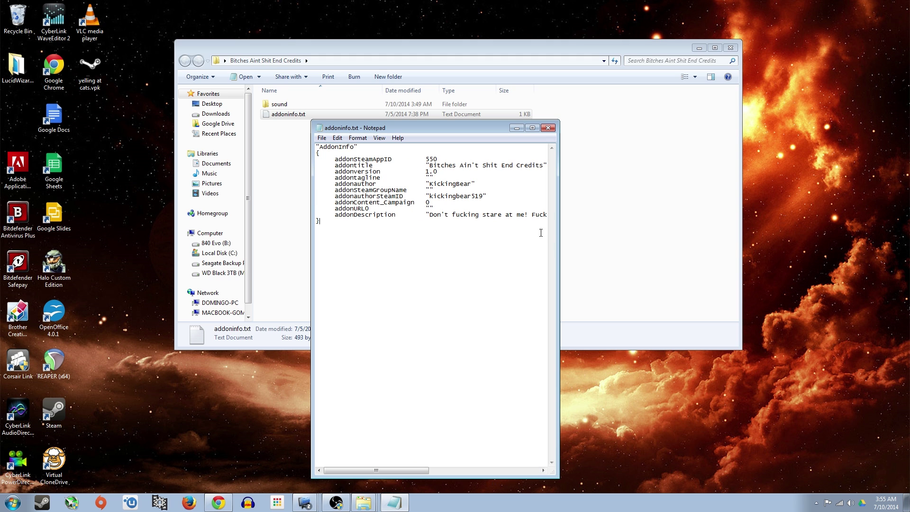
left_click_drag(557, 235, 811, 233)
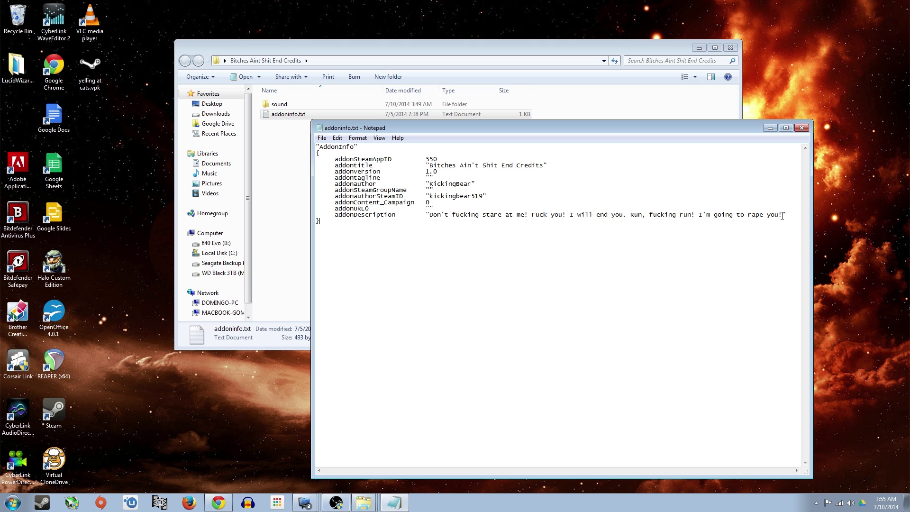
left_click_drag(782, 215, 432, 218)
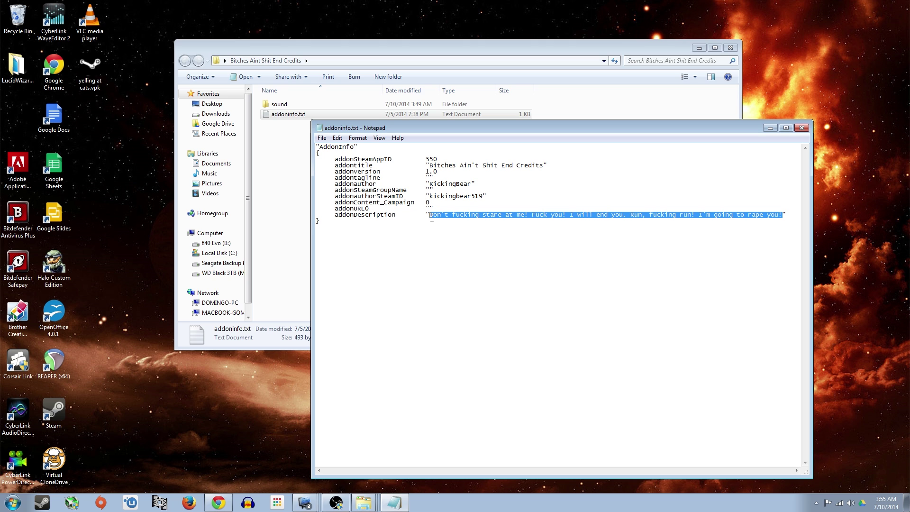
Type the description 'Plays Bitch Aint Shit by Dr.Dre (Ben Folds Version) for End Credits Music'
key("BackSpace")
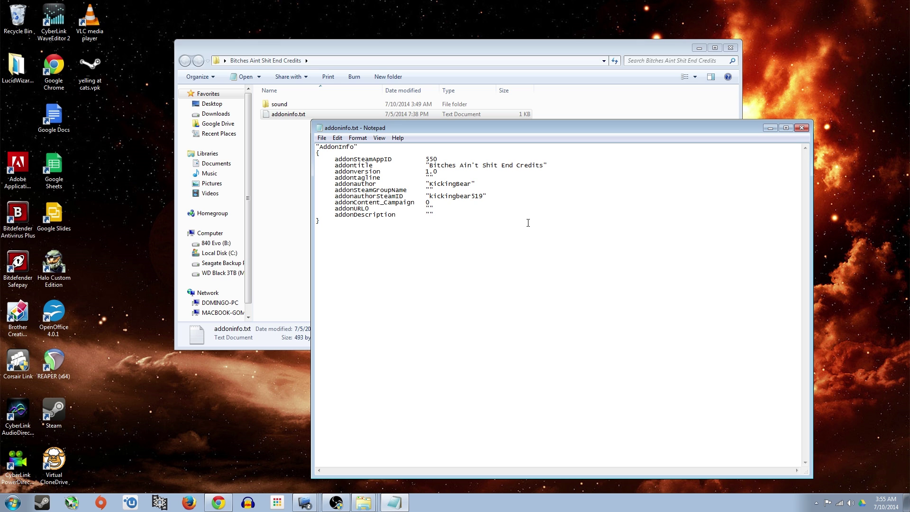
type("Bit")
key("BackSpace")
key("BackSpace")
key("BackSpace")
type("Plays Bitch Aint Shit by ")
type("Ben")
key("BackSpace")
key("BackSpace")
key("BackSpace")
type("Dr")
type(".Dre")
type(" (")
type("Ben")
type(" Folds")
type(" Ver")
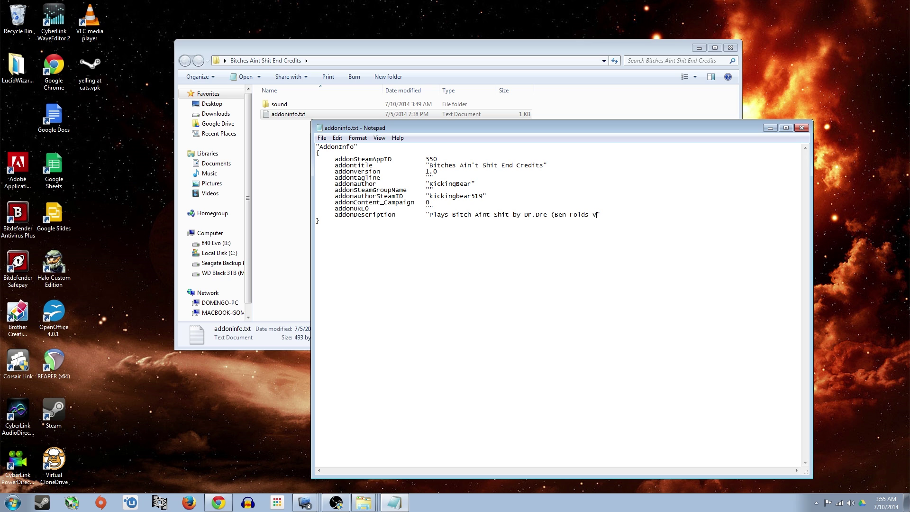
type("sion)")
type("for End Creadits Musci")
key("BackSpace")
key("BackSpace")
key("BackSpace")
type("sic")
Save addoninfo.txt with Ctrl+S and close Notepad
left_click(322, 139)
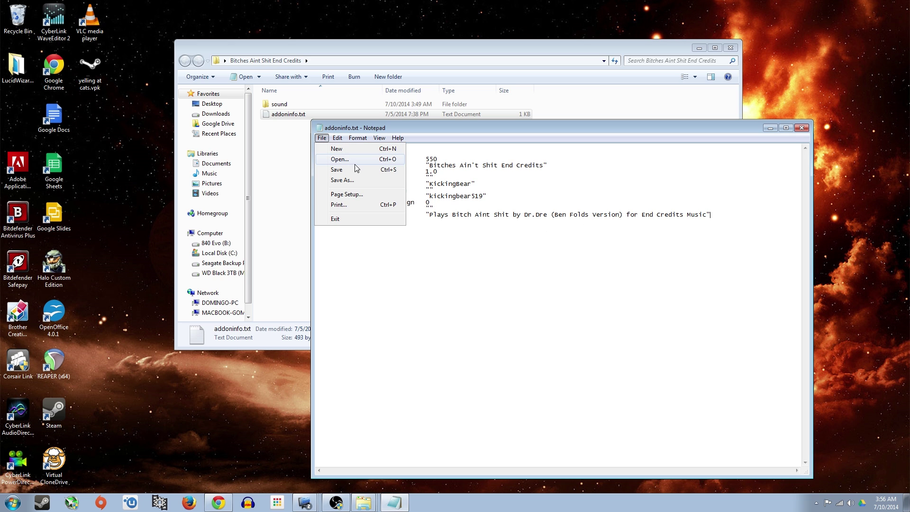
left_click(696, 178)
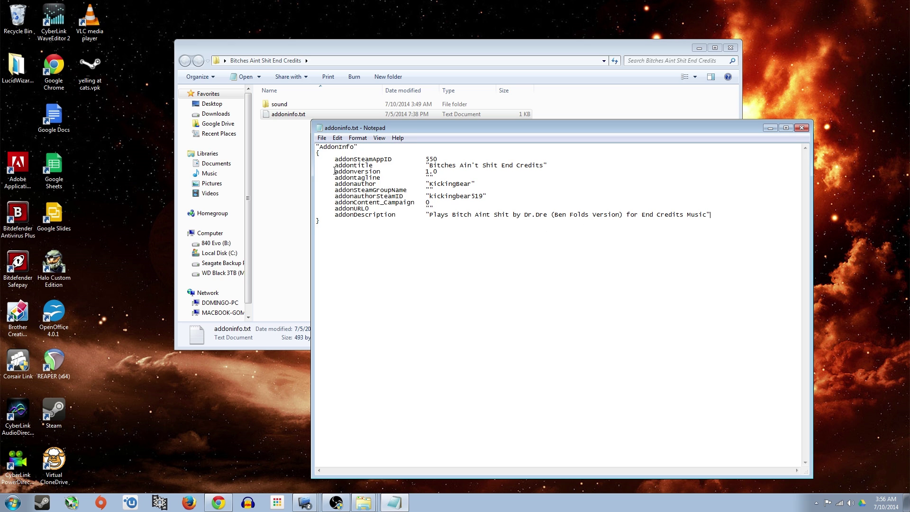
key("ctrl+s")
left_click(802, 128)
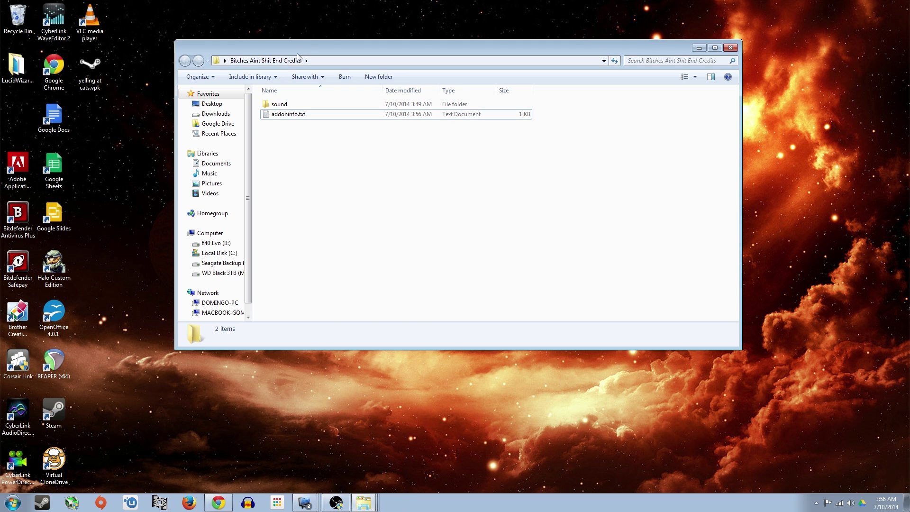
Reopen addoninfo.txt to confirm the saved edits, then close it and the End Credits folder
double_click(290, 114)
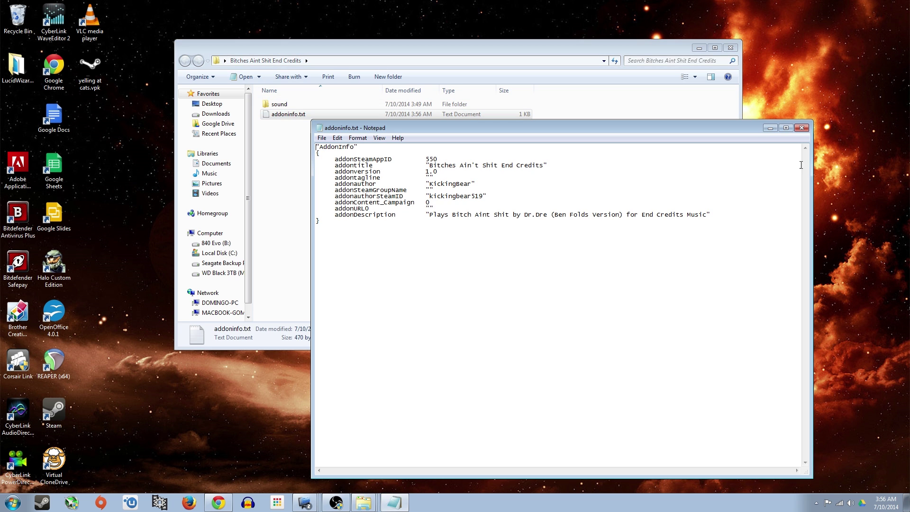
left_click(802, 128)
left_click(550, 184)
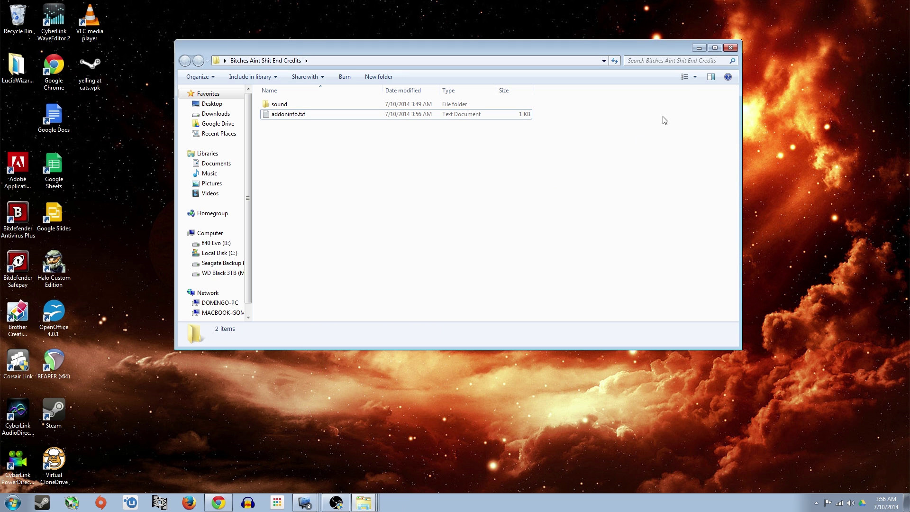
left_click(735, 49)
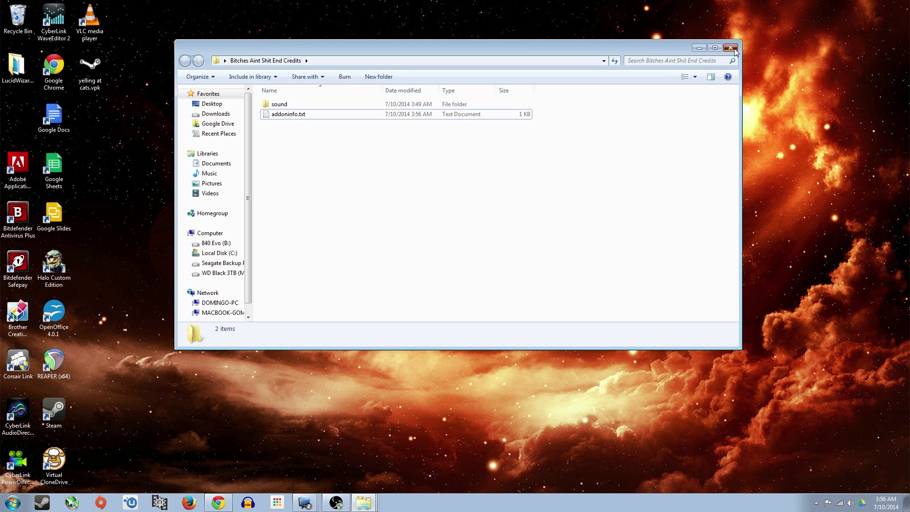